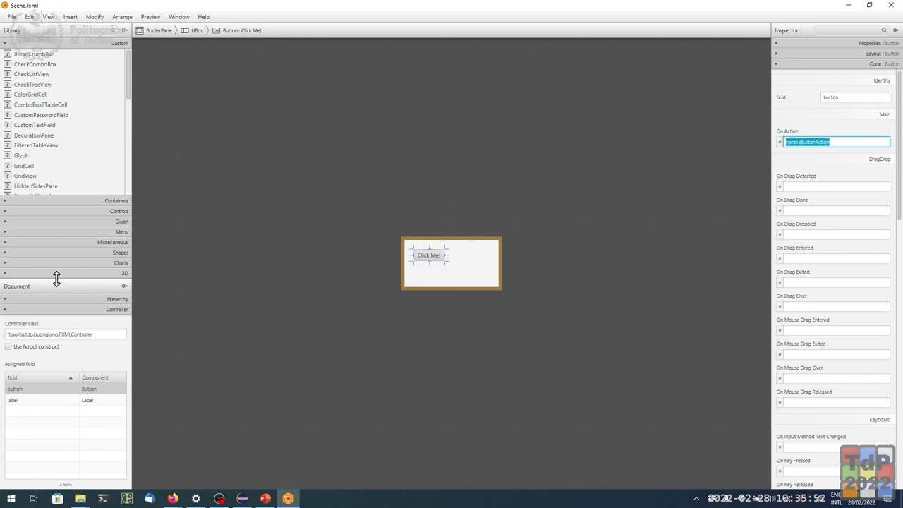
Step: Delete the HBox in the BorderPane's center together with its Click Me! button and label
click(12, 19)
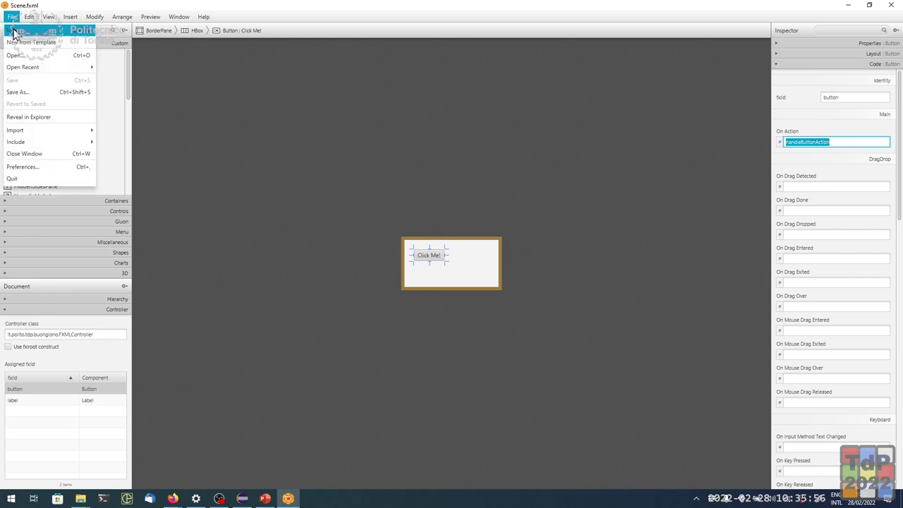
click(137, 6)
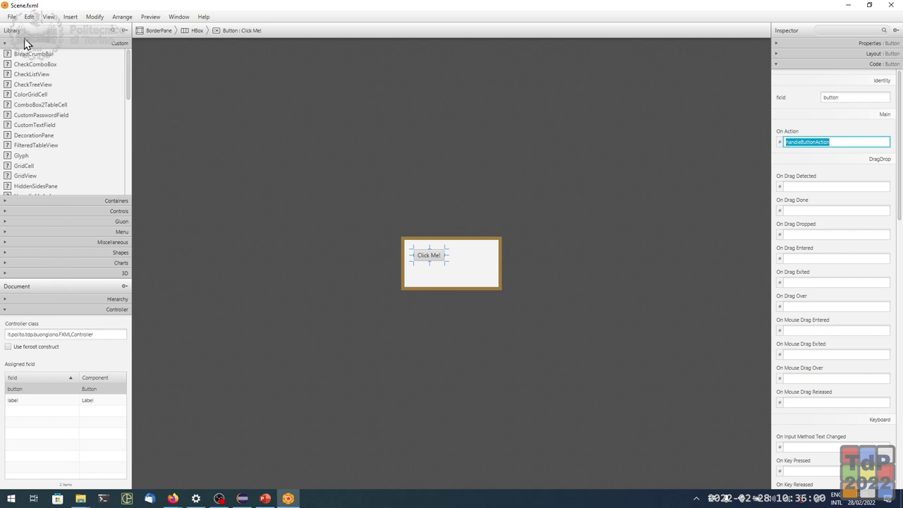
click(115, 44)
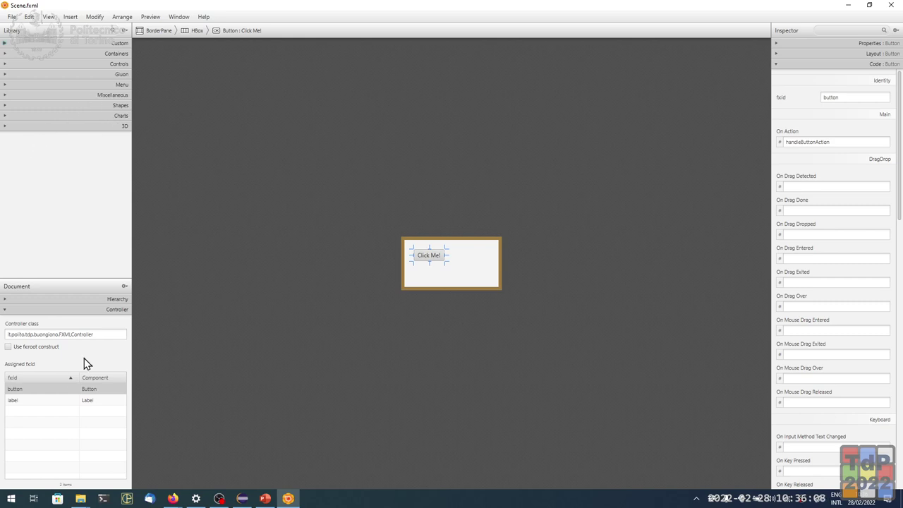
click(54, 300)
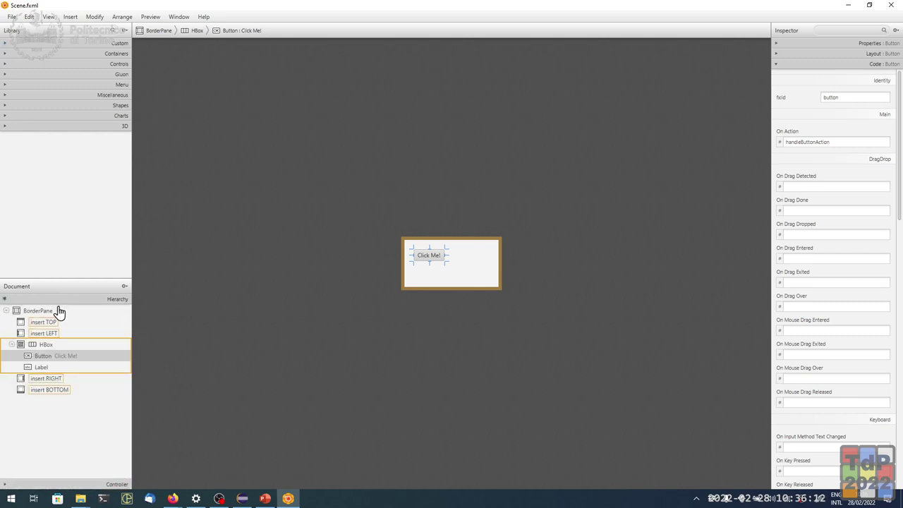
click(41, 345)
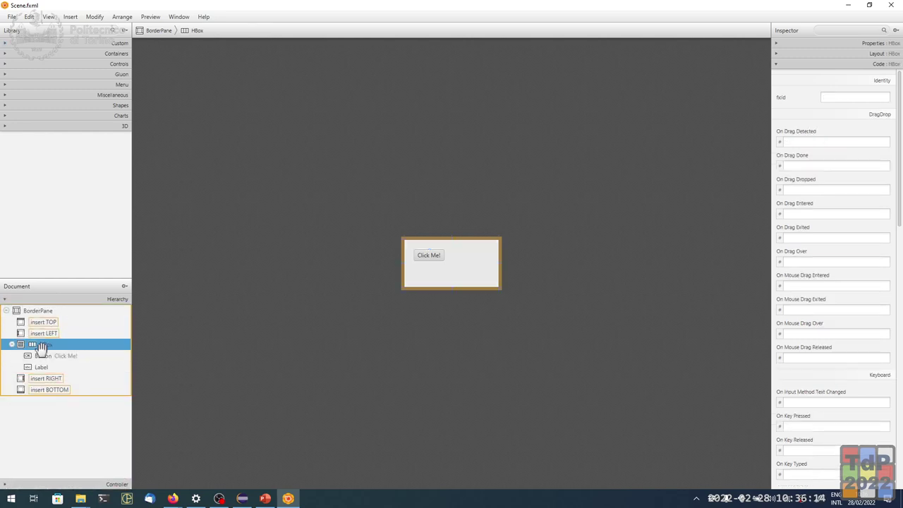
key(Delete)
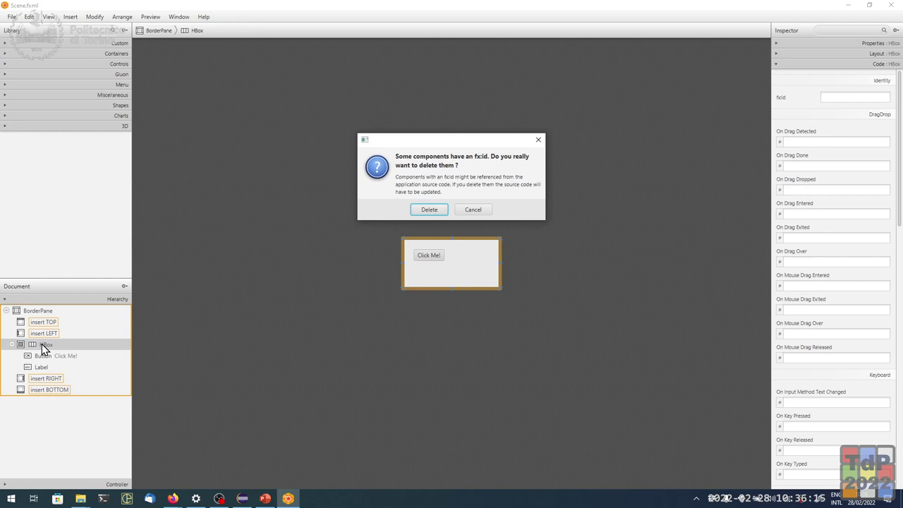
click(429, 209)
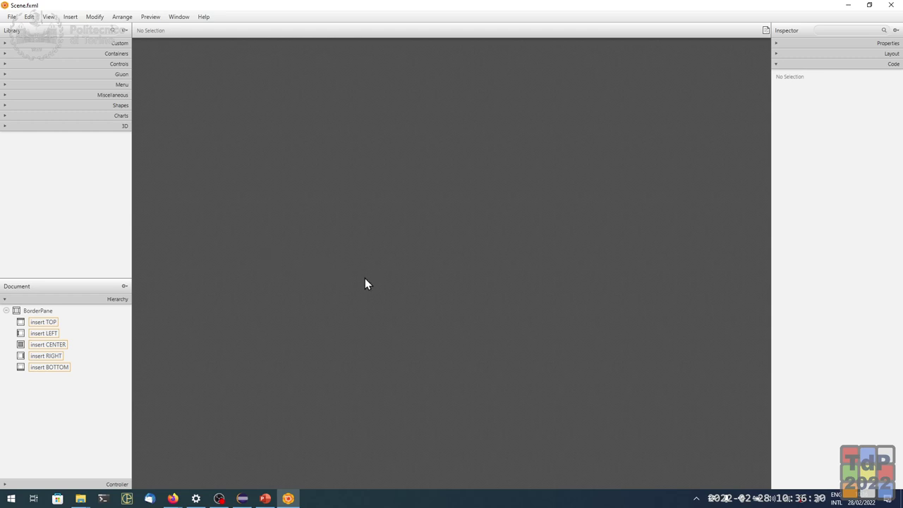
click(220, 497)
click(220, 499)
click(221, 499)
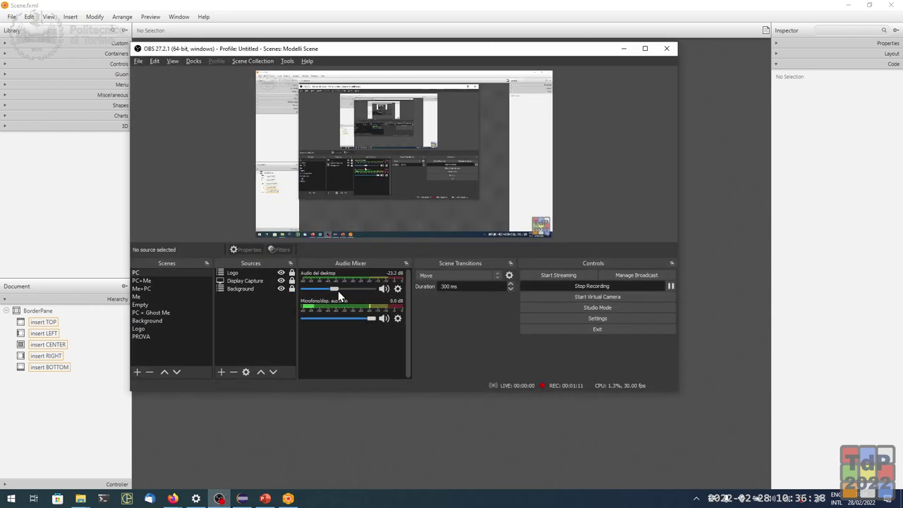
click(671, 286)
click(672, 287)
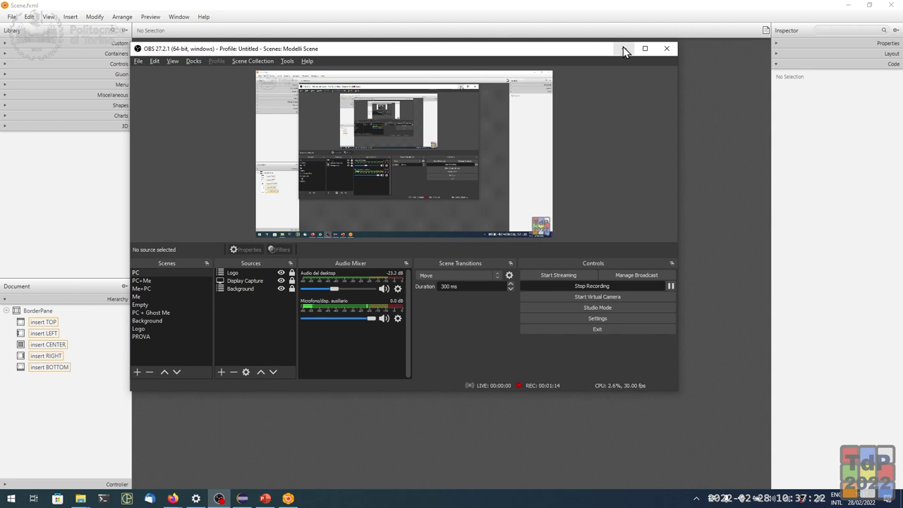
click(623, 48)
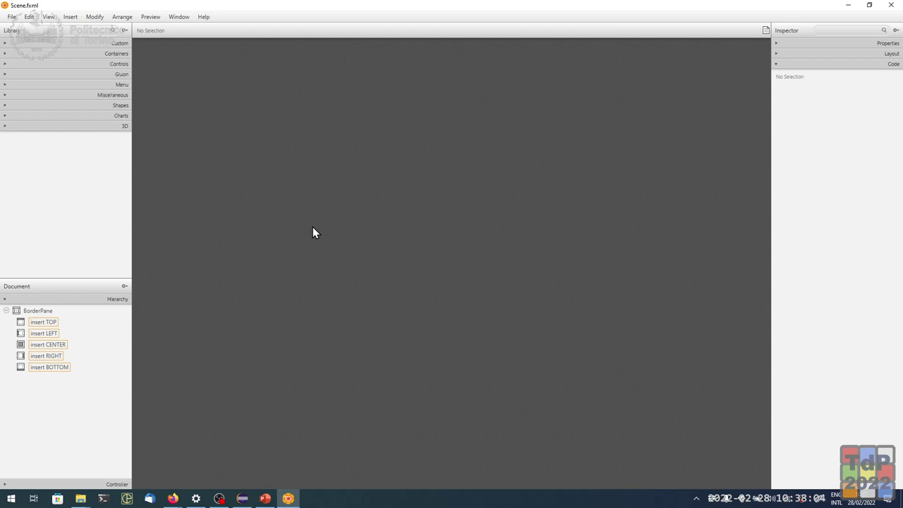
Step: Add a VBox container to the center of the BorderPane
click(115, 55)
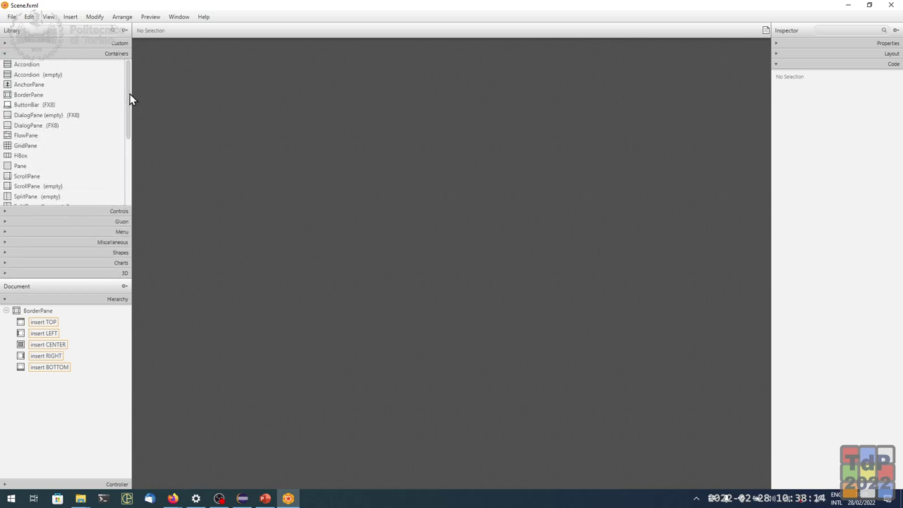
drag(130, 99, 124, 170)
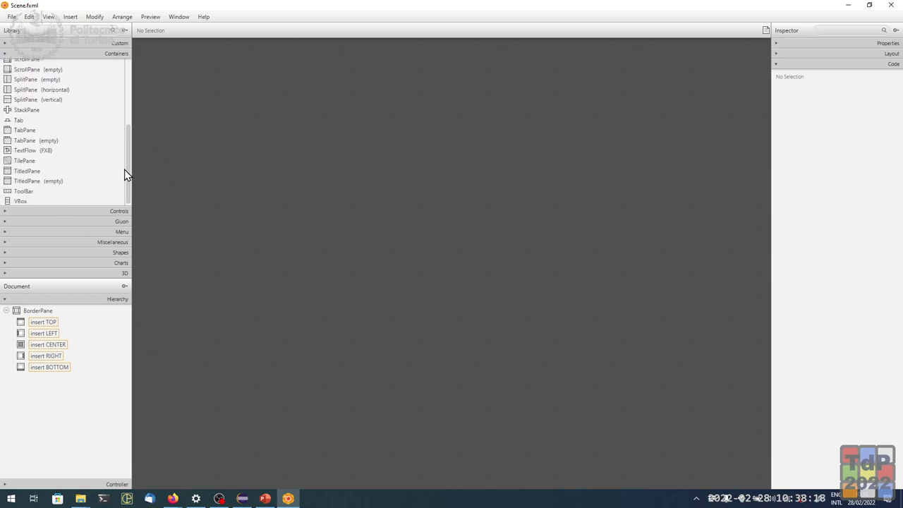
click(14, 202)
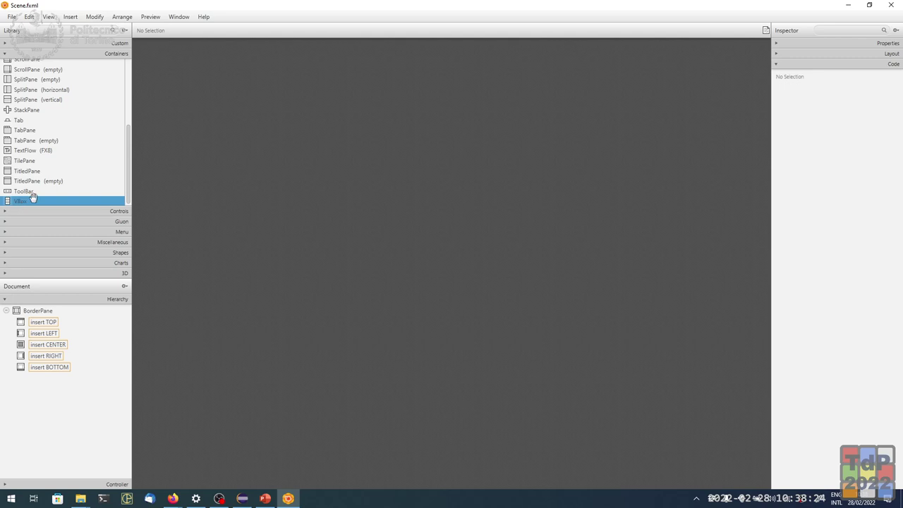
scroll(99, 157, up, 4)
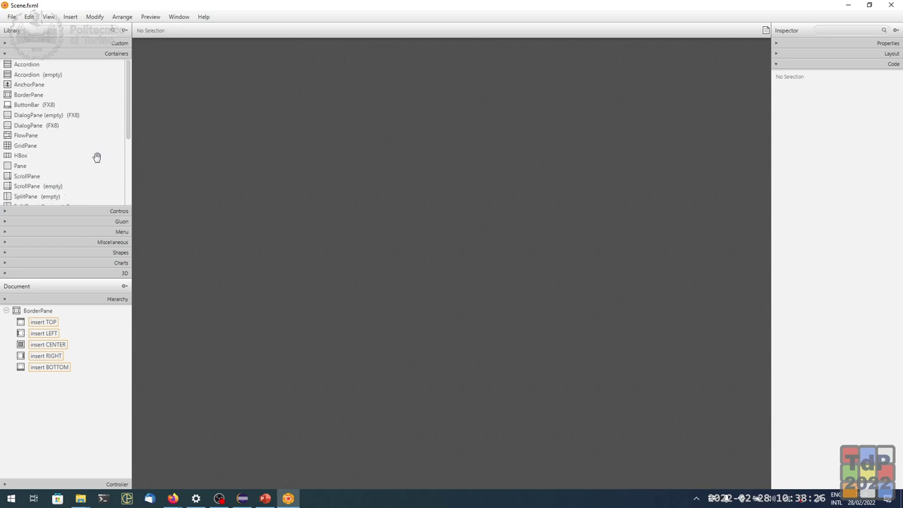
click(29, 156)
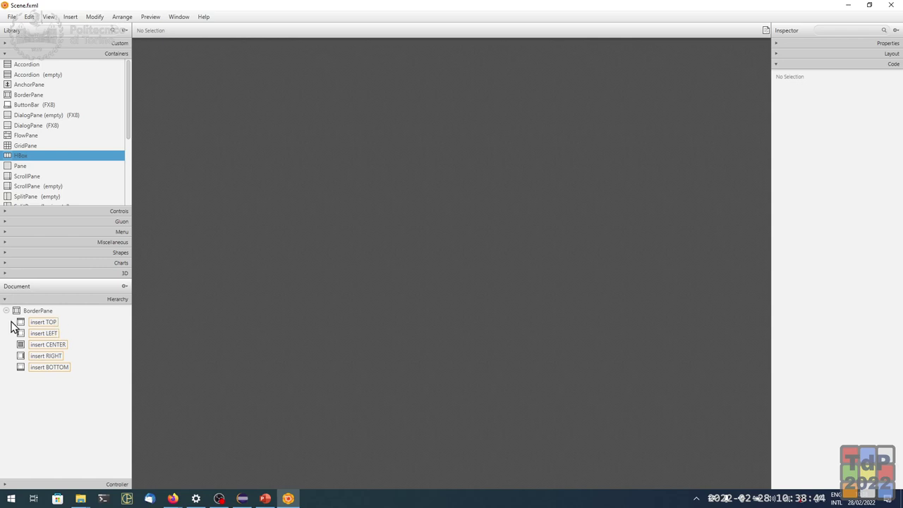
drag(128, 106, 117, 123)
click(30, 116)
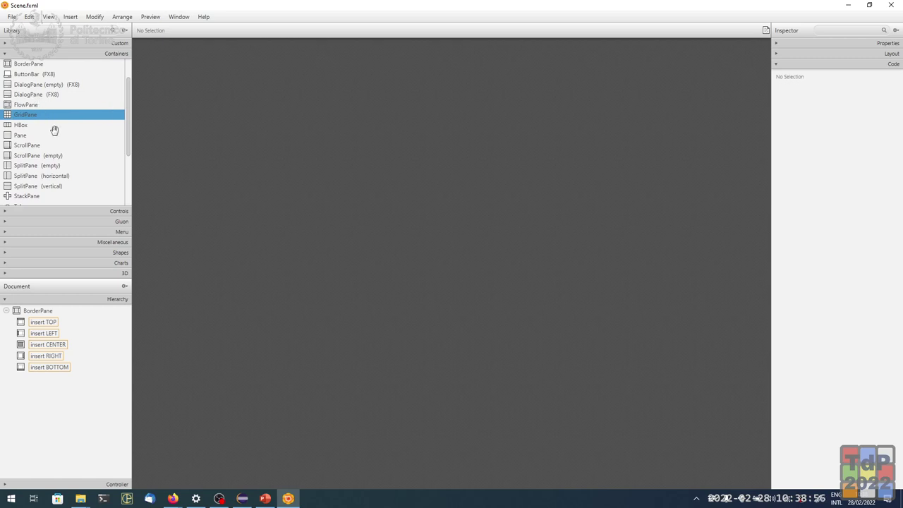
scroll(67, 137, down, 3)
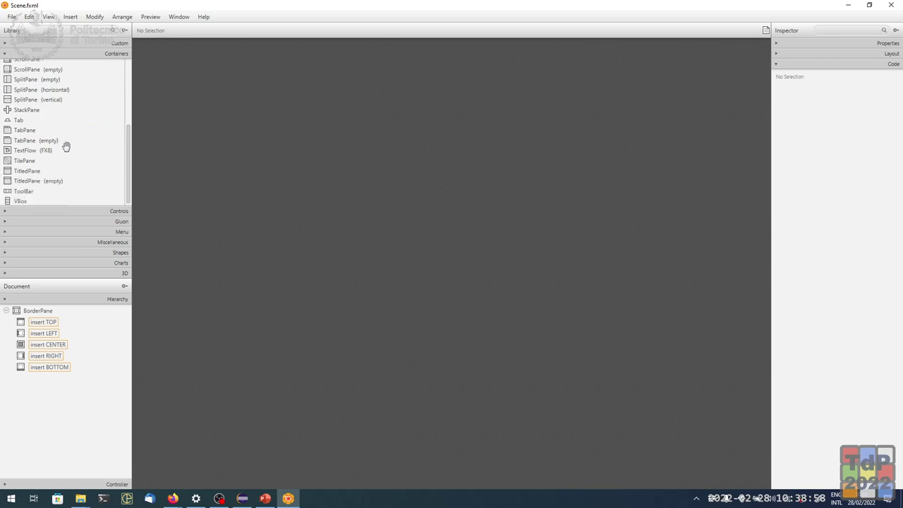
click(25, 203)
drag(25, 203, 72, 340)
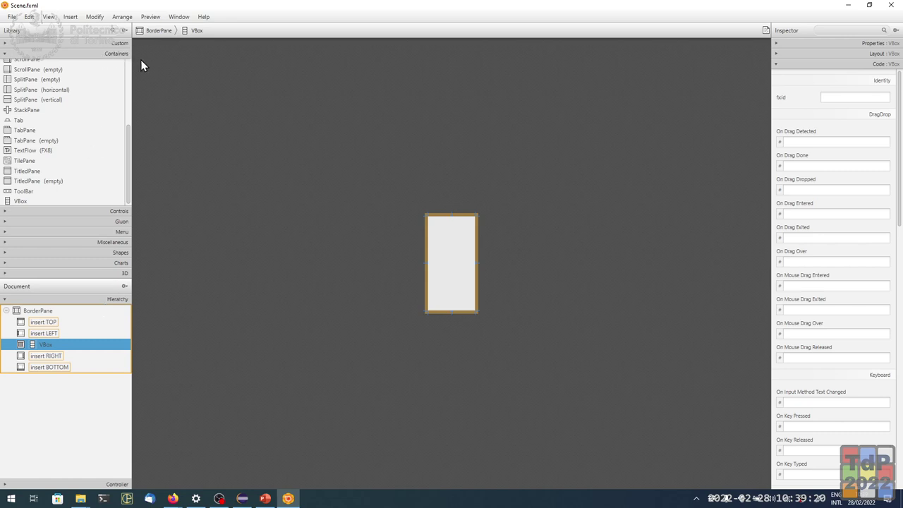
Step: Add a TextField control inside the VBox
click(91, 214)
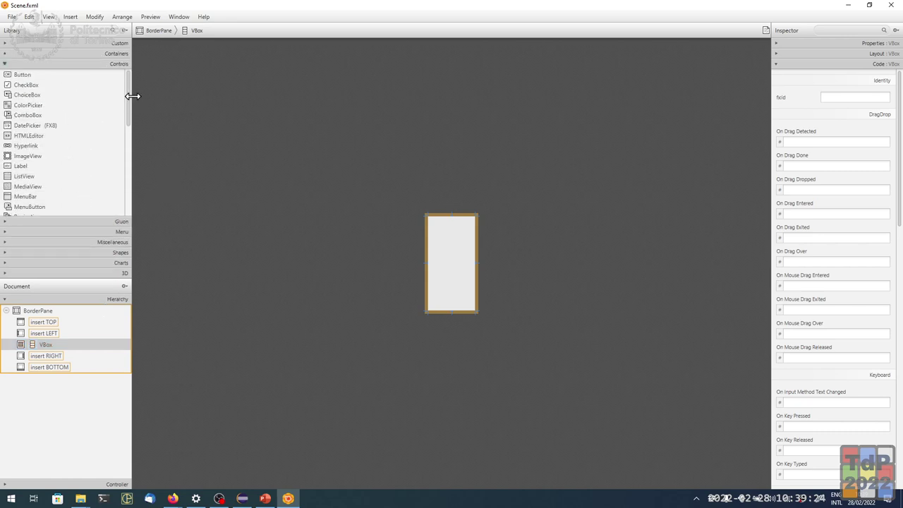
drag(130, 100, 129, 182)
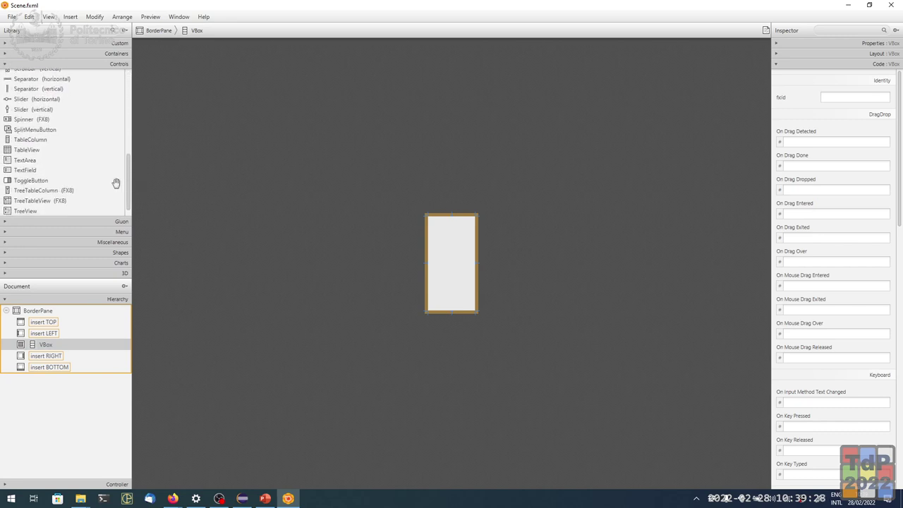
click(31, 170)
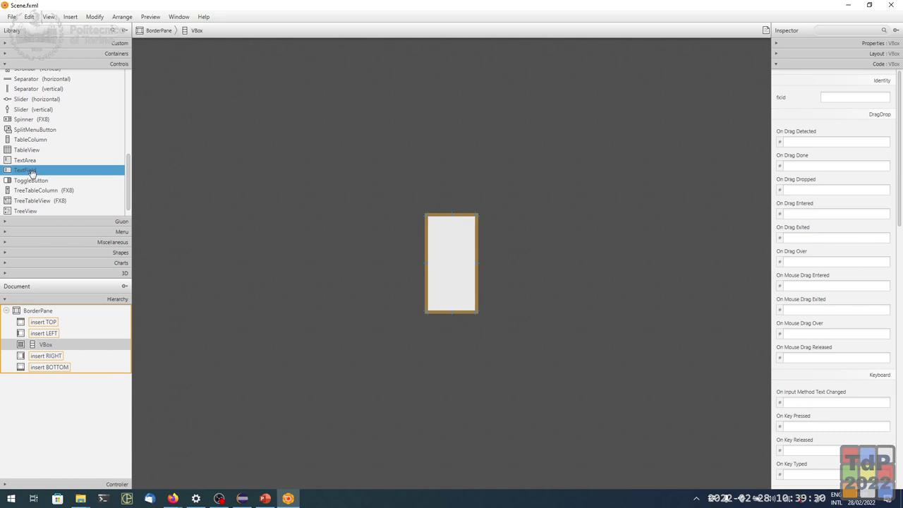
drag(31, 173, 54, 342)
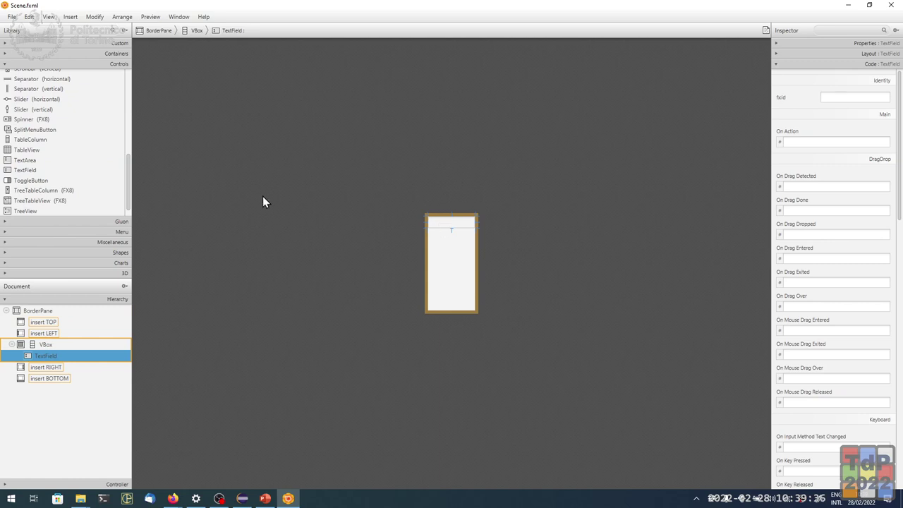
Step: Add a Button and a Label to the VBox below the TextField
drag(128, 176, 125, 92)
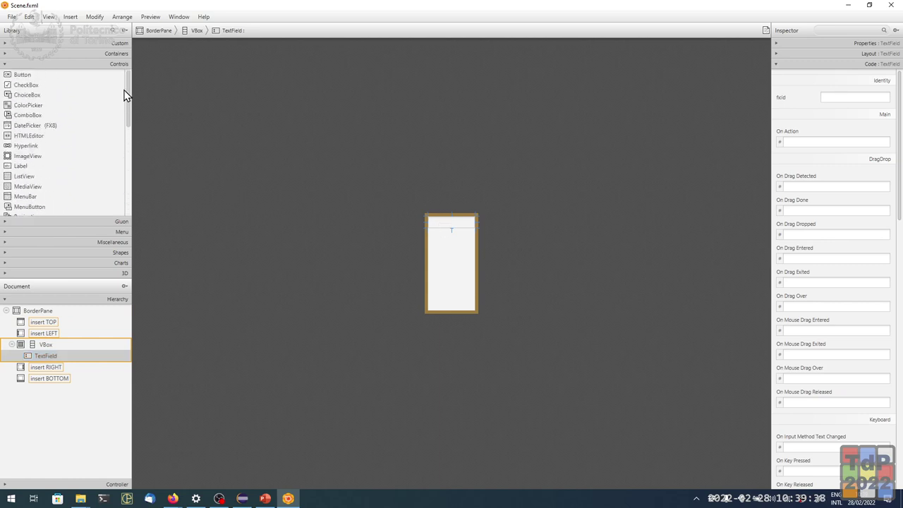
drag(22, 75, 62, 367)
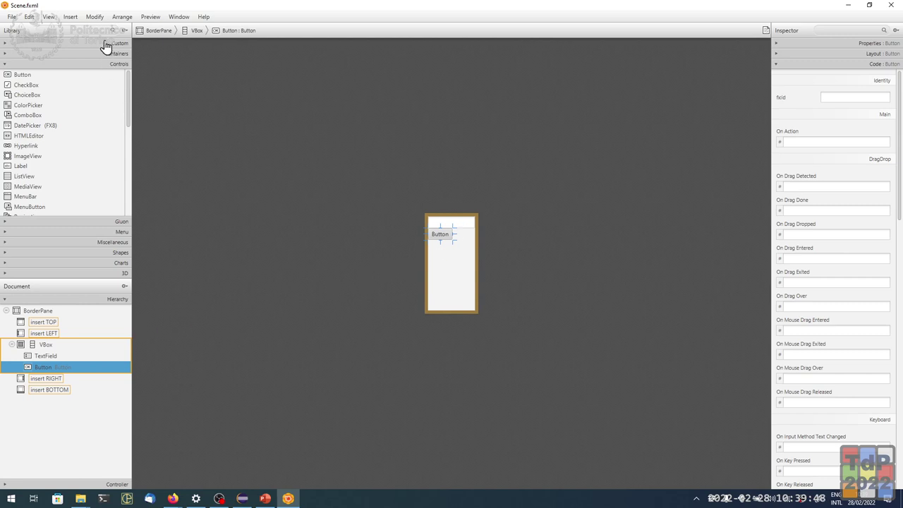
click(128, 84)
scroll(128, 85, down, 1)
click(25, 157)
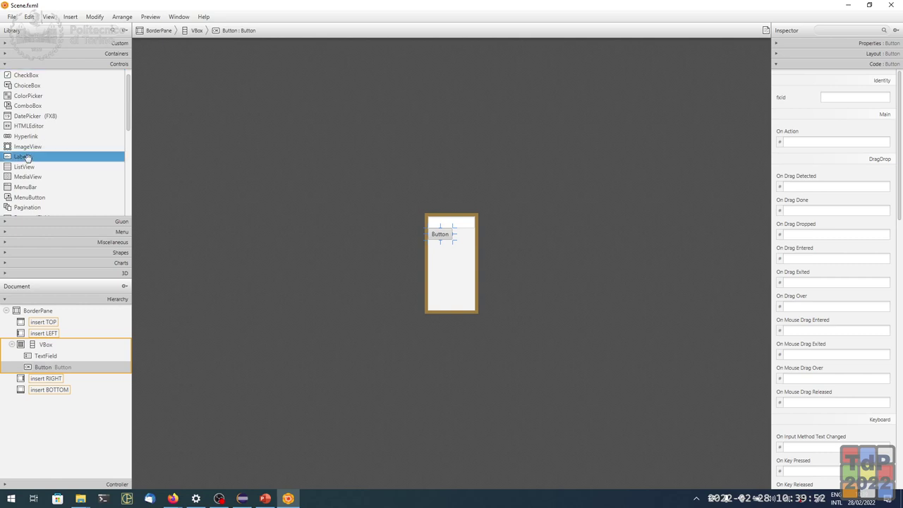
drag(26, 156, 41, 347)
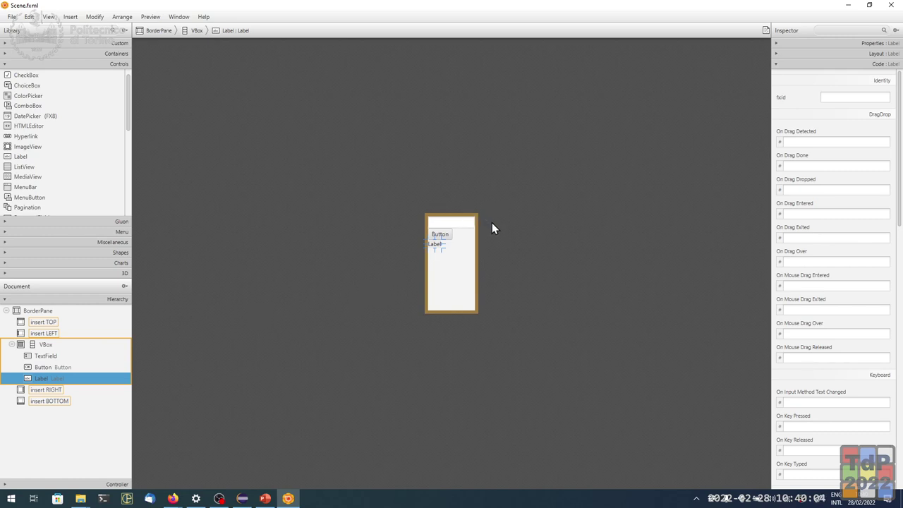
Step: Examine the TextField, the Button and the Label one after another in the enlarged layout
key(ctrl+plus)
key(ctrl+plus)
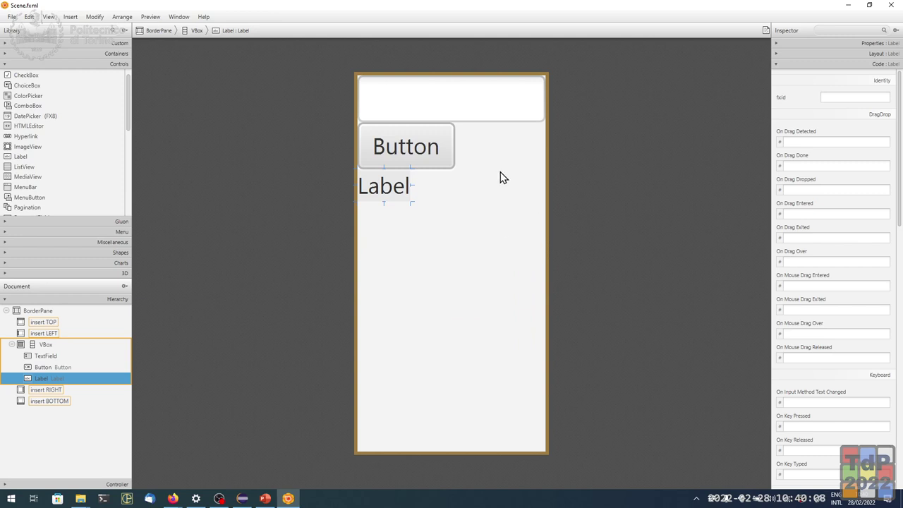
click(505, 110)
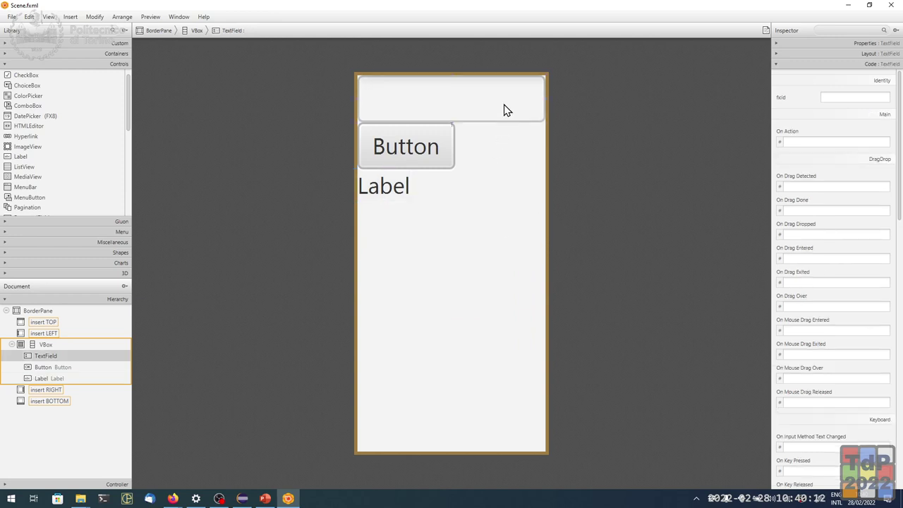
click(431, 159)
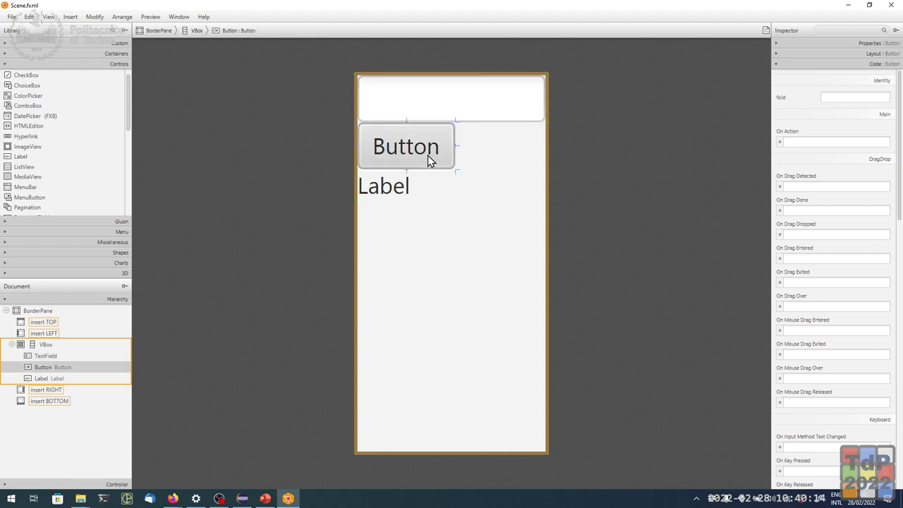
click(401, 187)
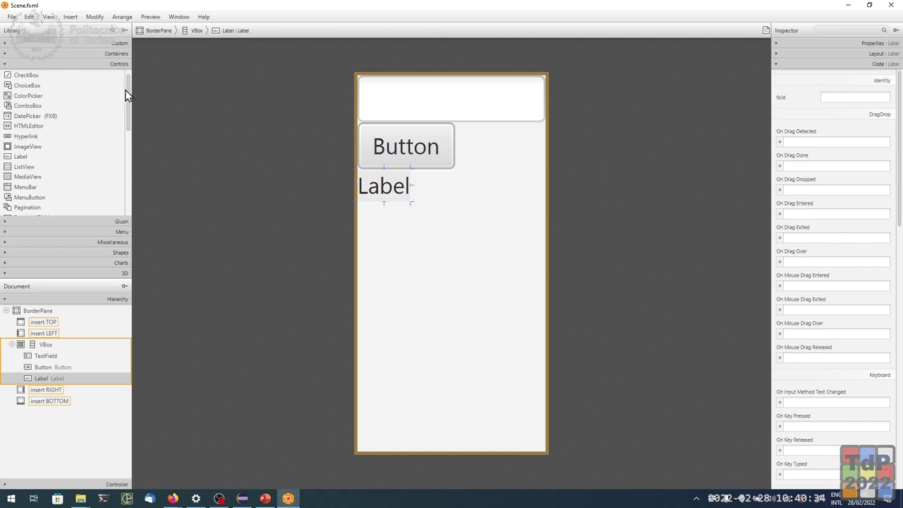
Step: Add an HBox container to the VBox after the Label
scroll(128, 89, up, 1)
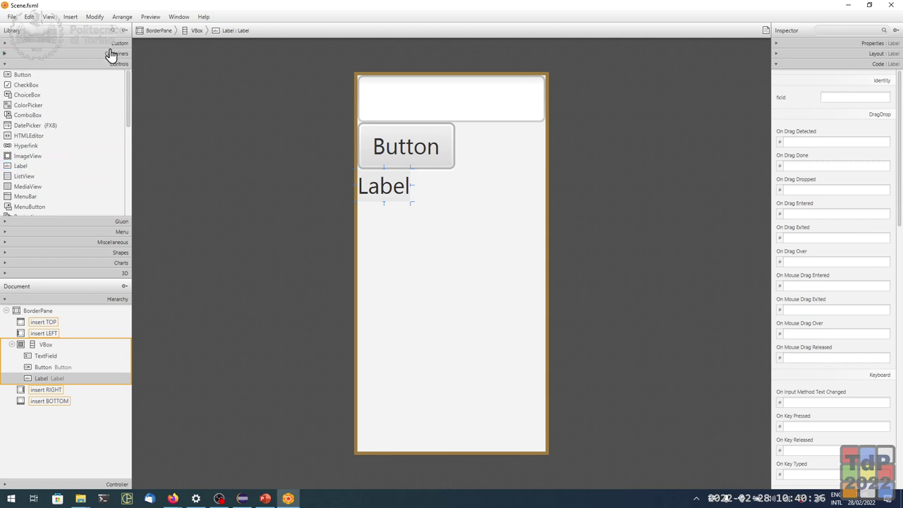
click(111, 54)
drag(128, 151, 137, 67)
drag(23, 157, 45, 359)
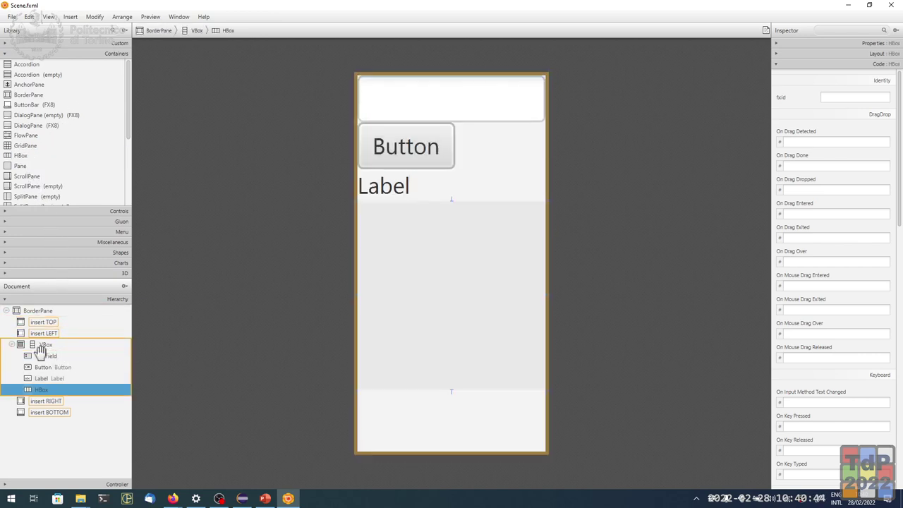
Step: Reorder the VBox children so that the HBox comes first and the Label second, above the TextField and Button
click(40, 396)
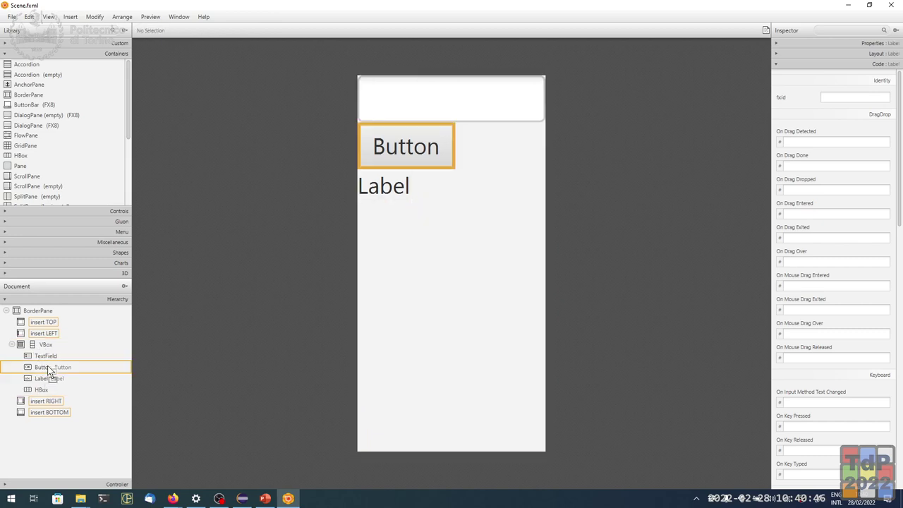
mouse_move(53, 357)
mouse_down()
mouse_move(51, 349)
mouse_move(57, 352)
mouse_up()
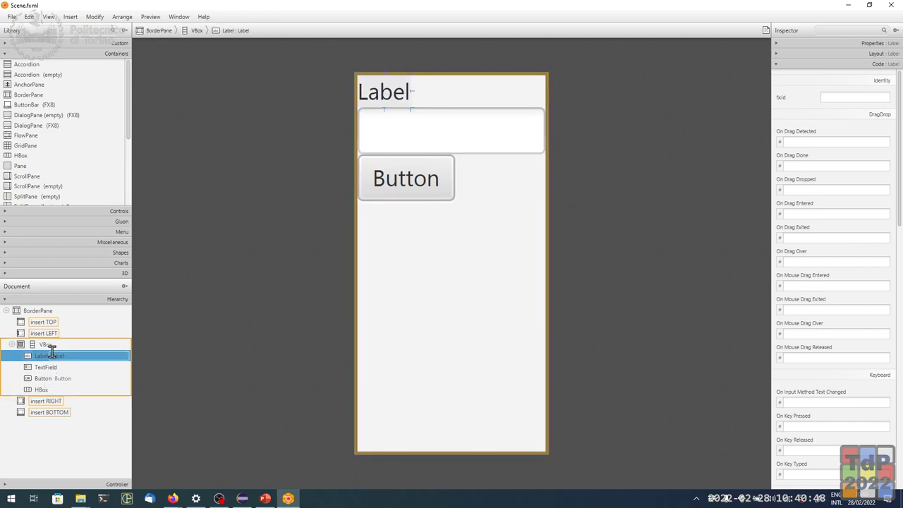
click(38, 390)
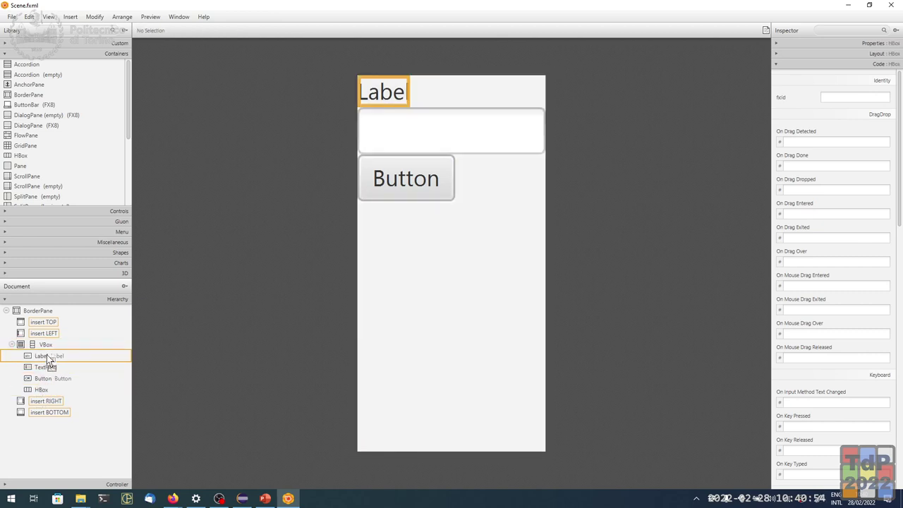
drag(47, 351, 47, 352)
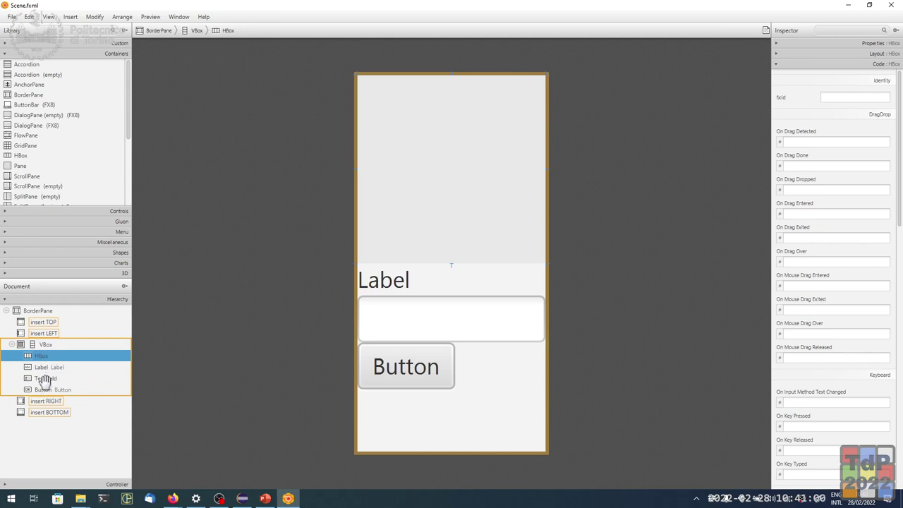
Step: Move the TextField and the Button into the HBox, with the TextField before the Button
drag(43, 378, 68, 370)
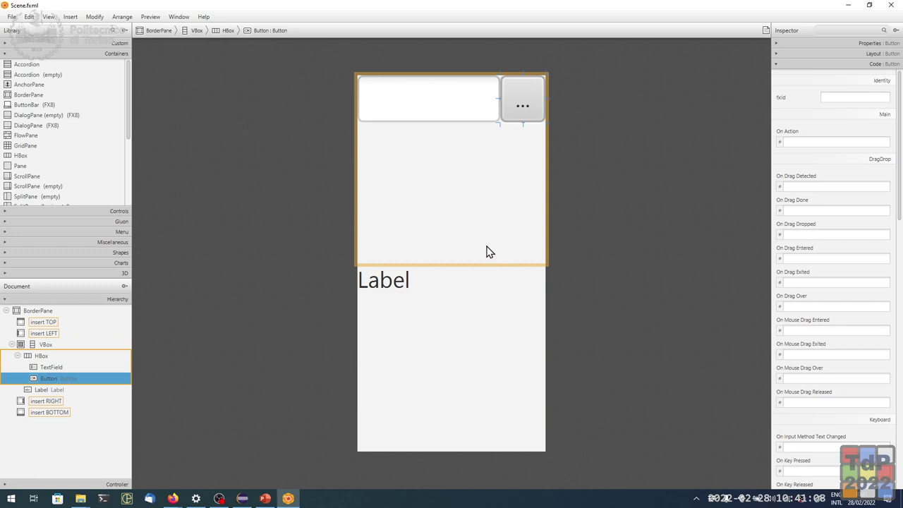
click(563, 291)
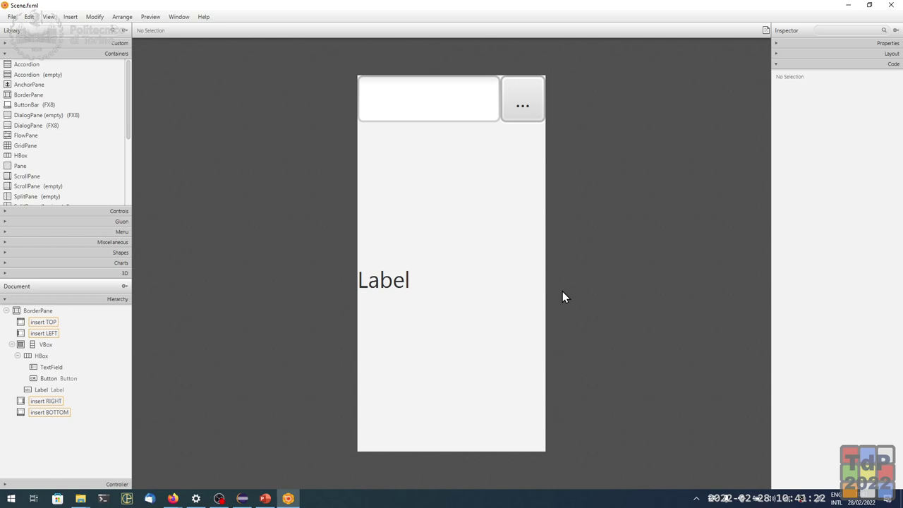
Step: Examine the HBox and the Label as children of the VBox, and the TextField and Button nested in the HBox
click(17, 356)
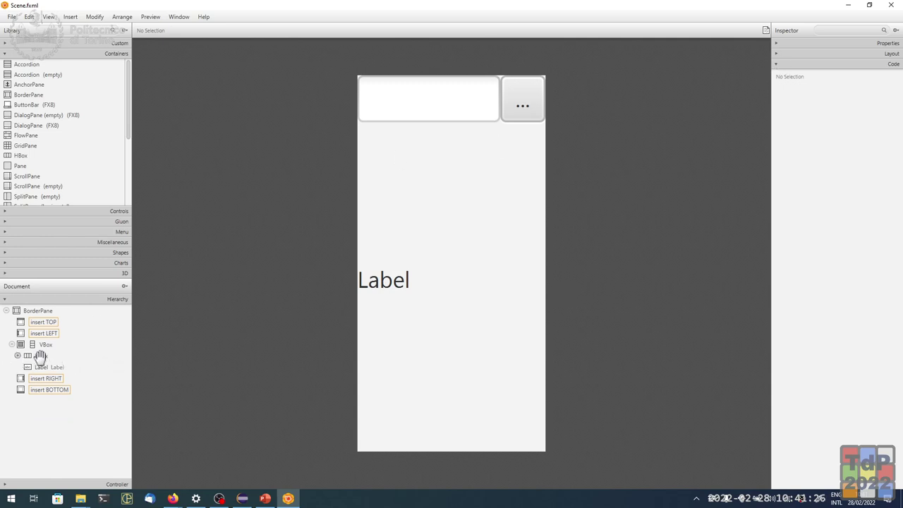
click(39, 355)
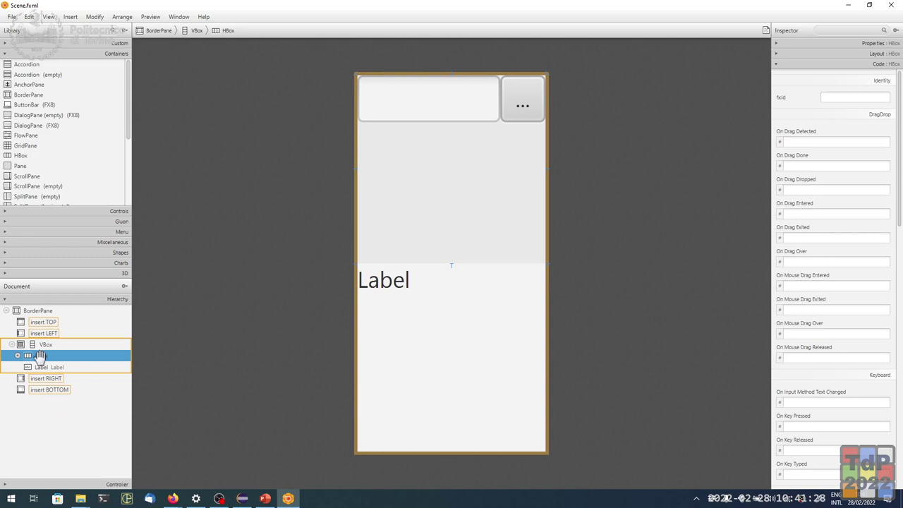
click(54, 367)
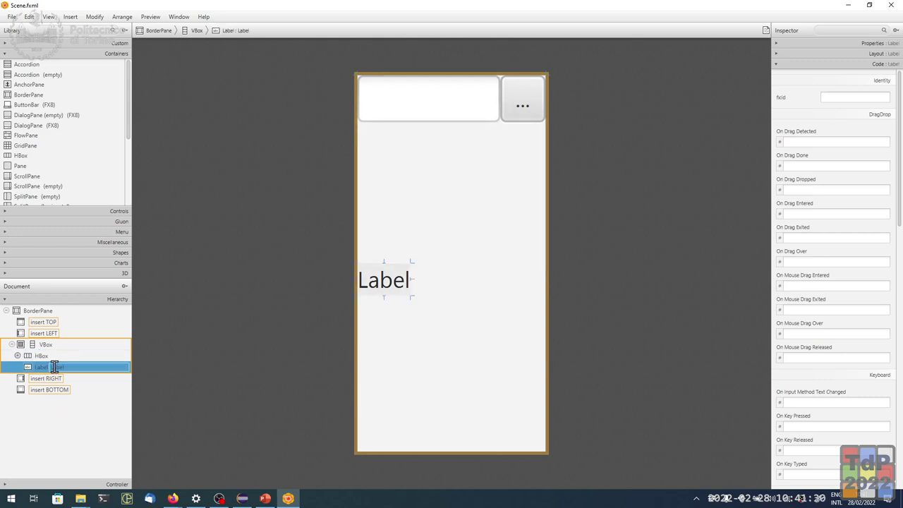
click(45, 356)
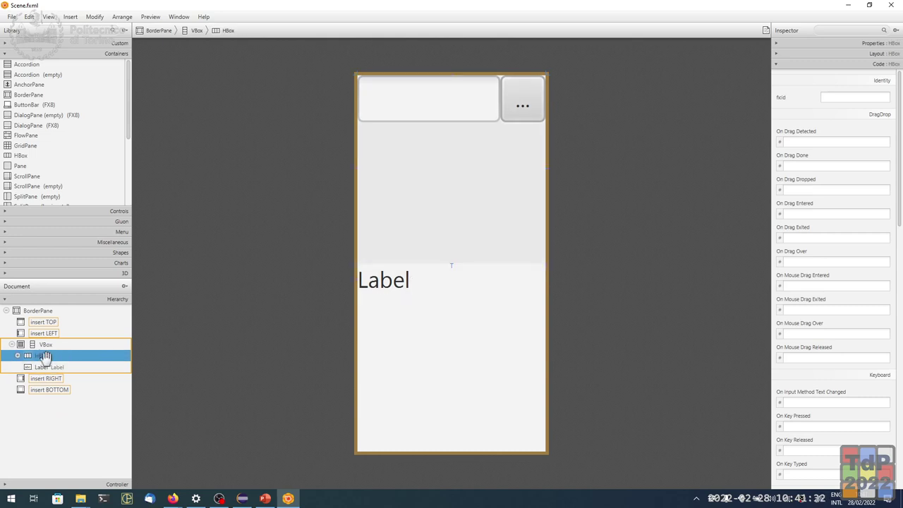
click(43, 366)
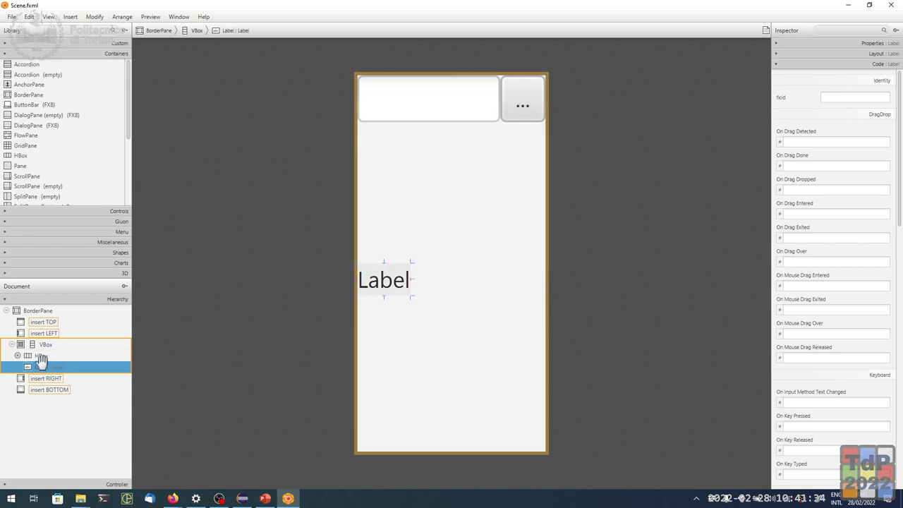
click(41, 356)
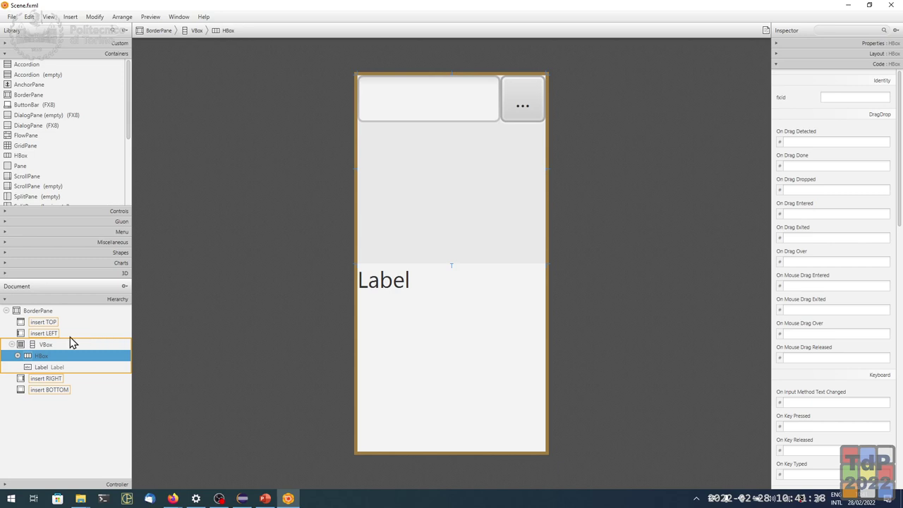
click(18, 355)
click(52, 369)
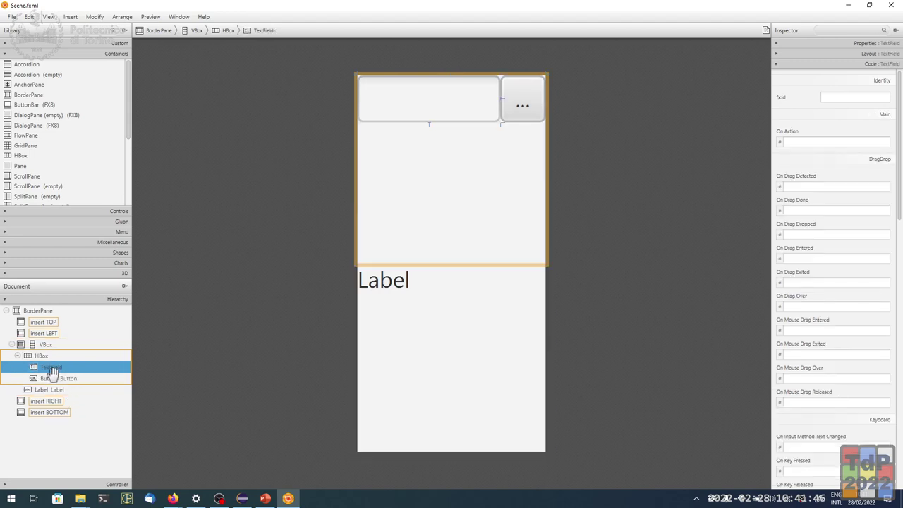
click(53, 380)
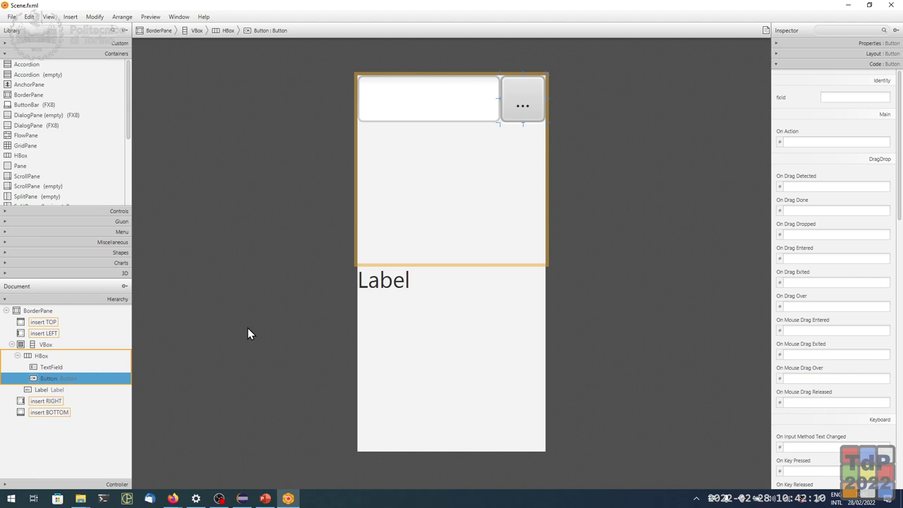
Step: Set the VBox's preferred width to 400 and check how the TextField and Button are laid out
click(49, 337)
click(49, 345)
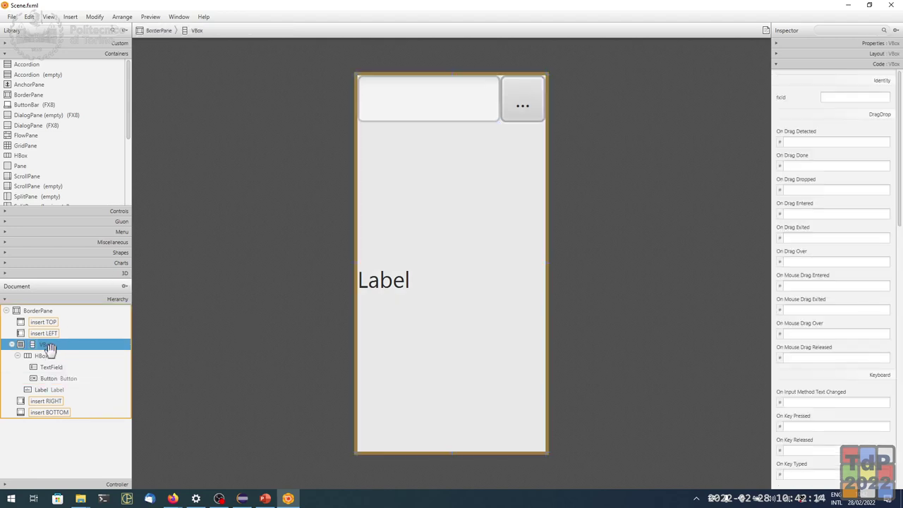
click(868, 55)
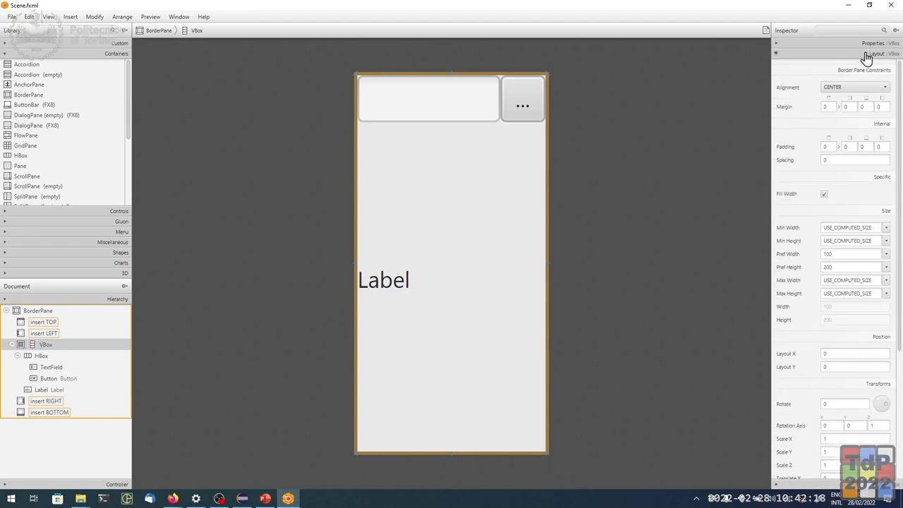
double_click(856, 254)
text(499)
text(00)
key(Return)
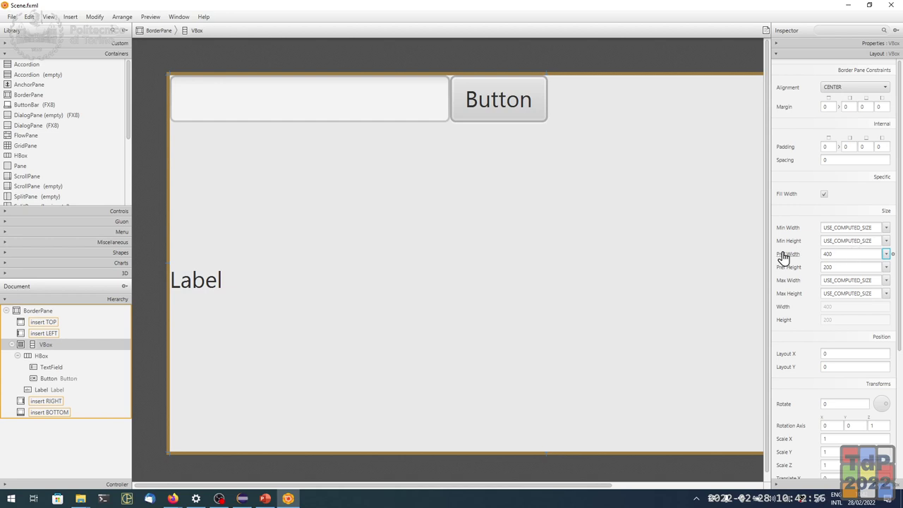
click(527, 49)
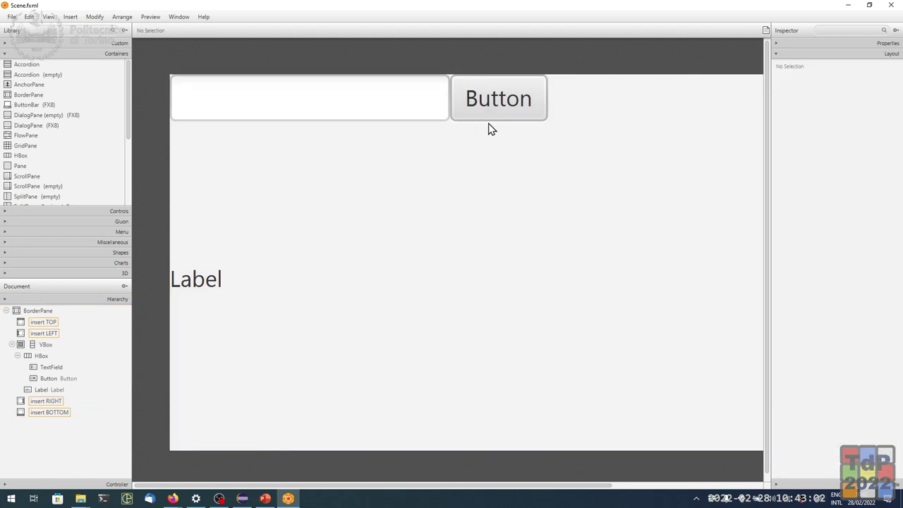
click(408, 118)
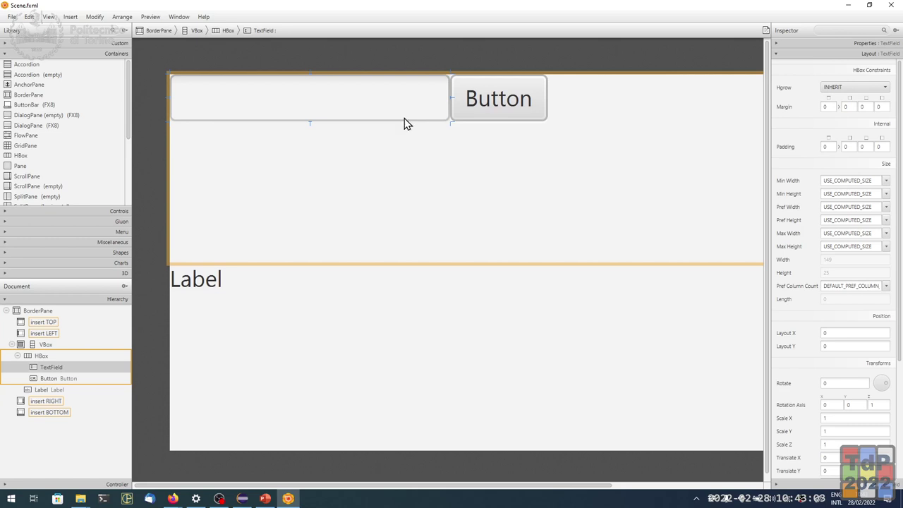
Step: Set both the preferred width and the preferred height of the VBox to USE_COMPUTED_SIZE
click(41, 344)
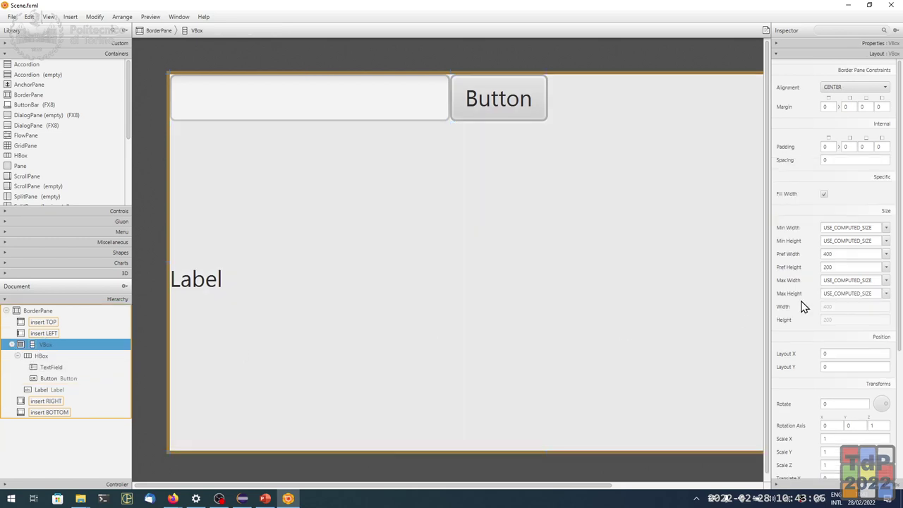
click(886, 255)
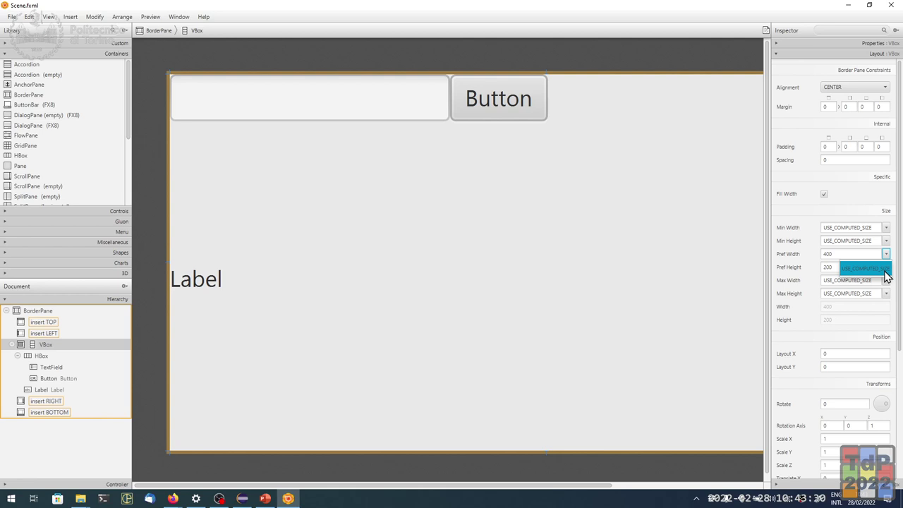
click(886, 276)
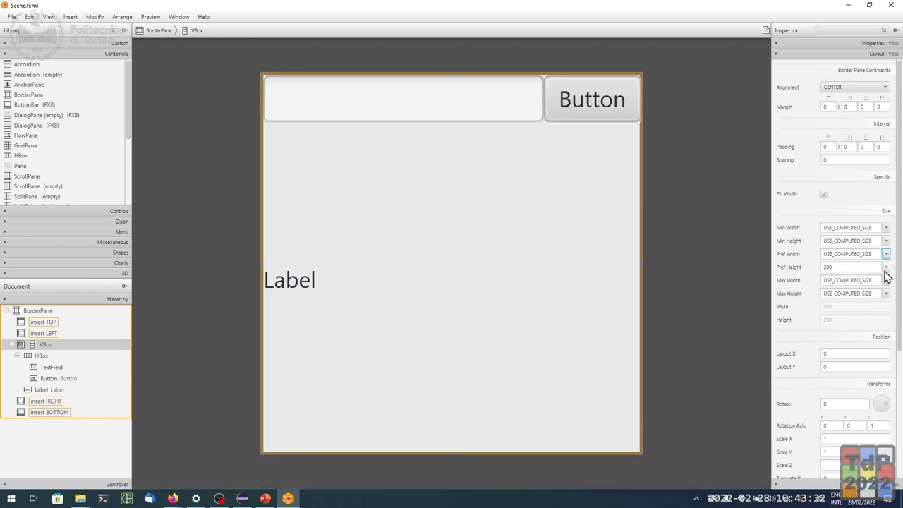
click(886, 268)
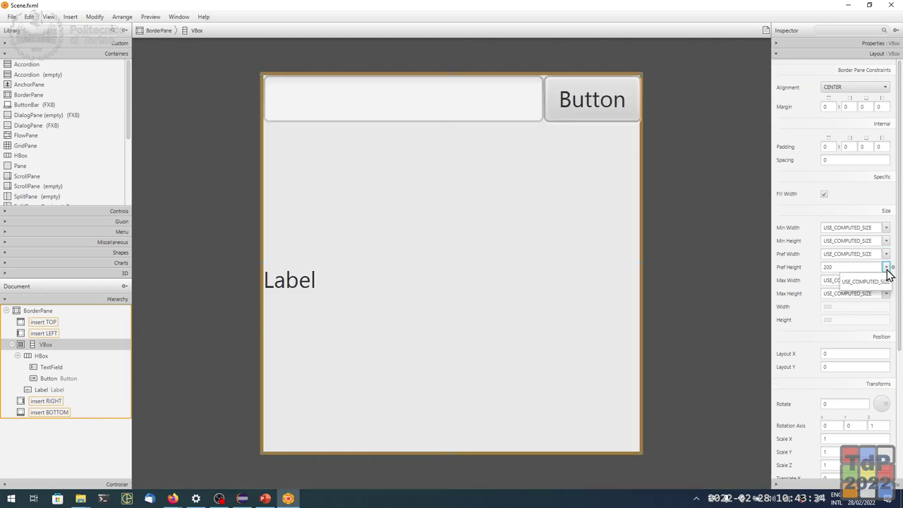
click(887, 283)
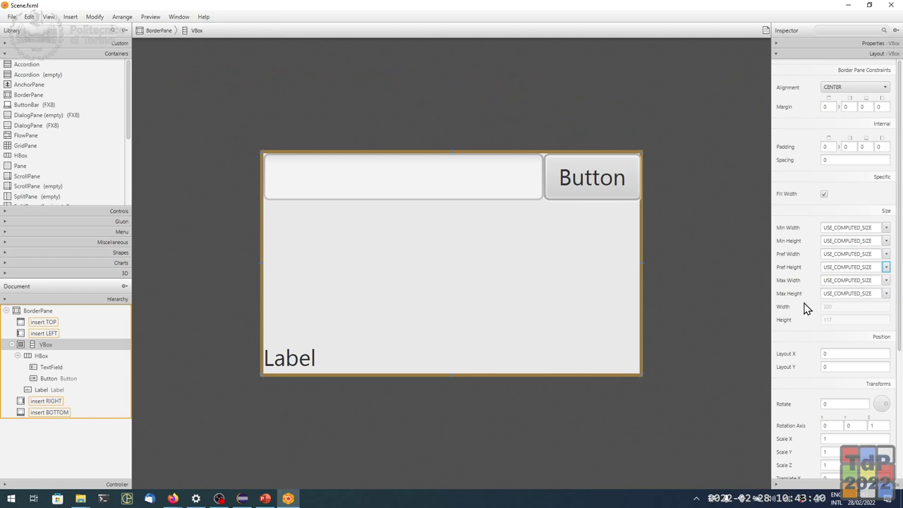
Step: Set both the preferred width and the preferred height of the HBox to USE_COMPUTED_SIZE
click(484, 268)
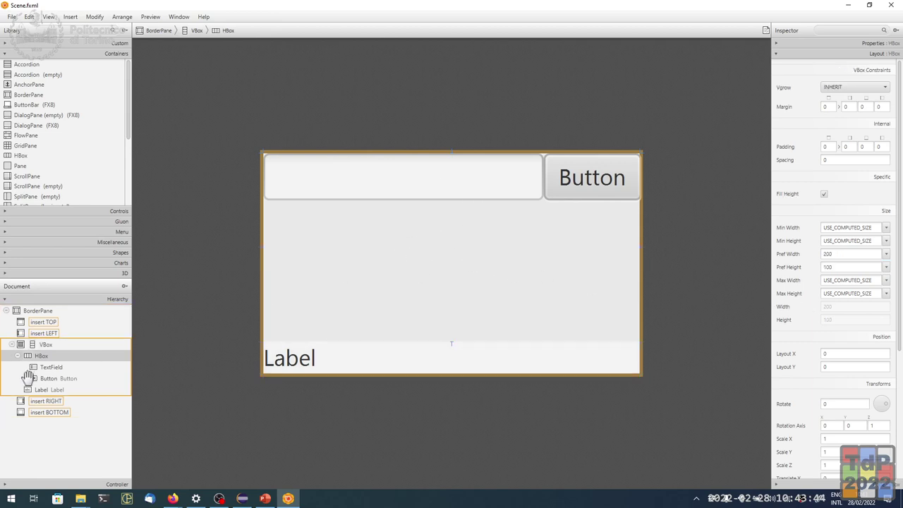
click(41, 356)
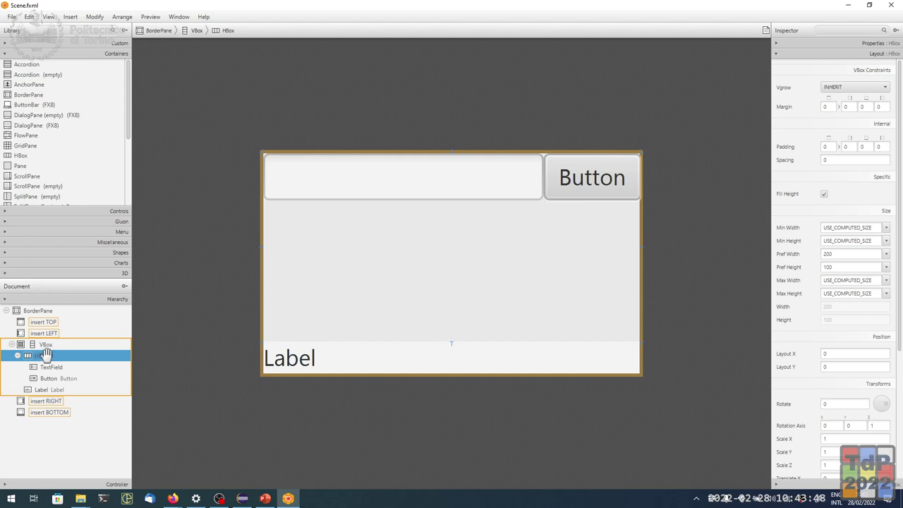
click(48, 345)
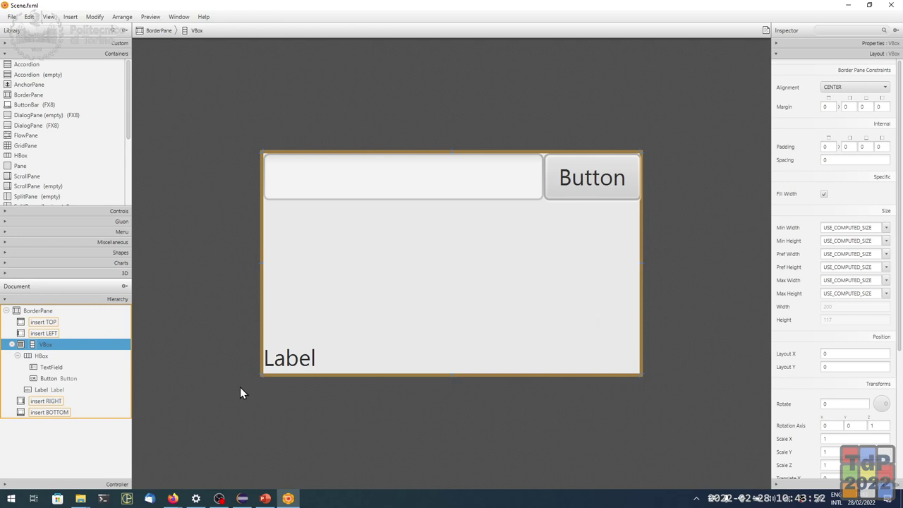
click(40, 357)
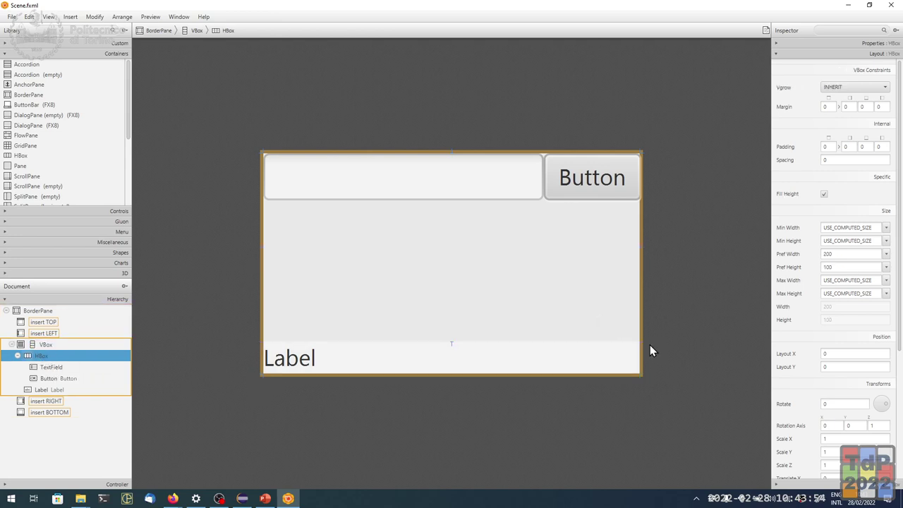
click(887, 254)
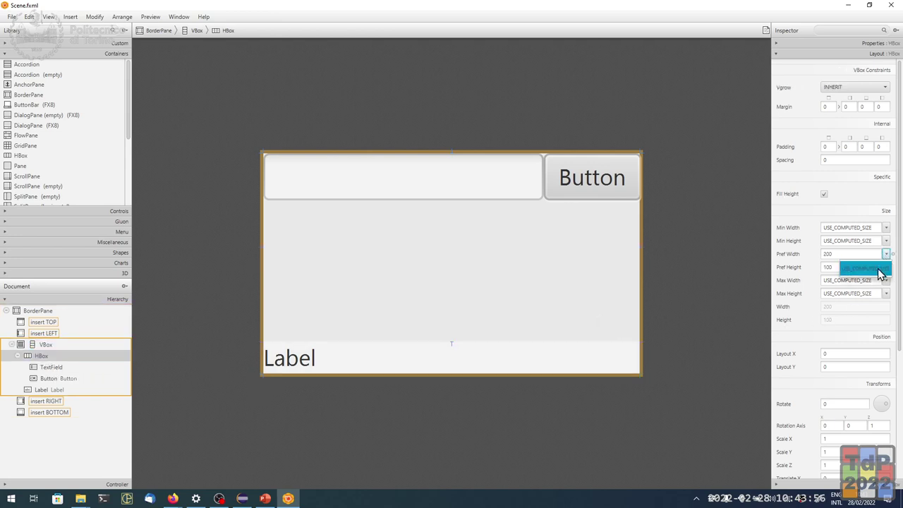
click(878, 268)
click(886, 267)
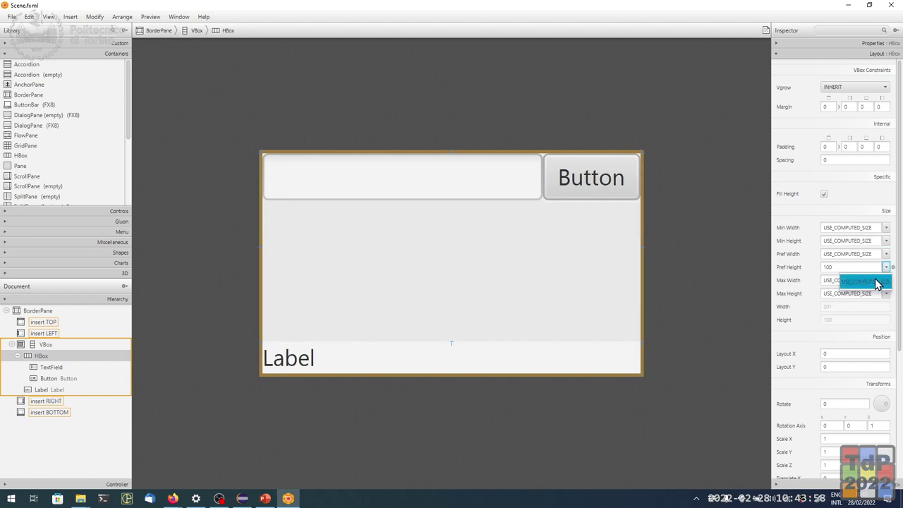
click(875, 280)
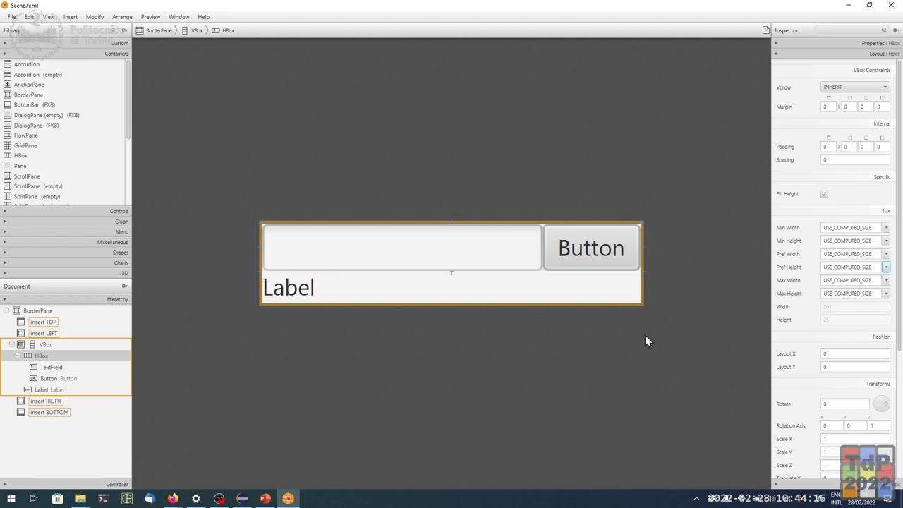
Step: Preview the compact layout of the scene in its own window
click(619, 345)
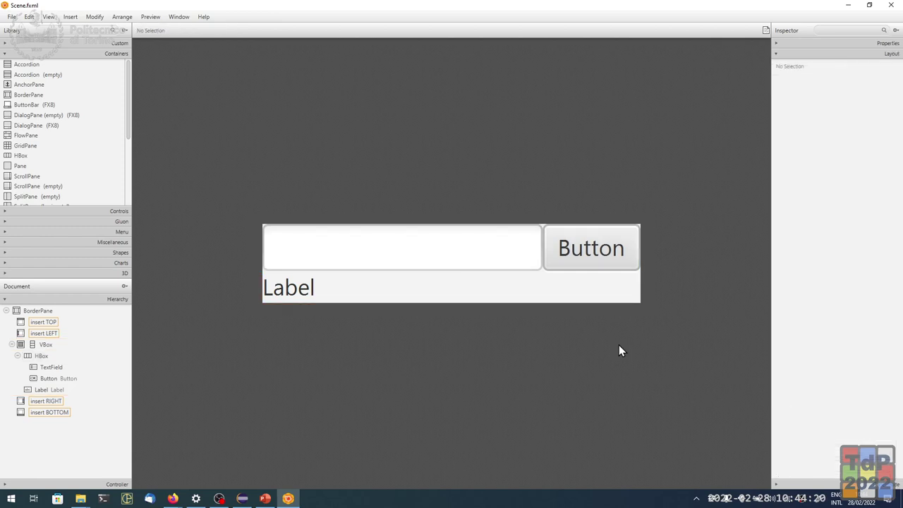
click(580, 301)
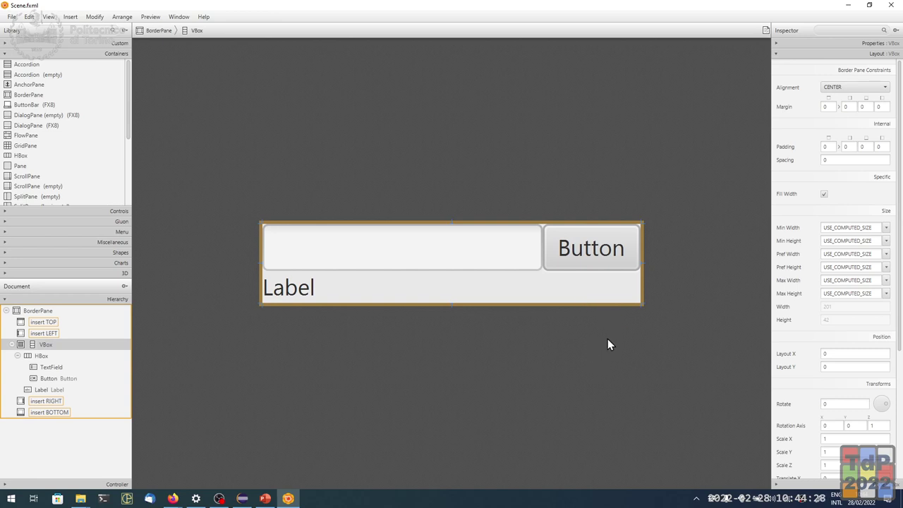
click(418, 99)
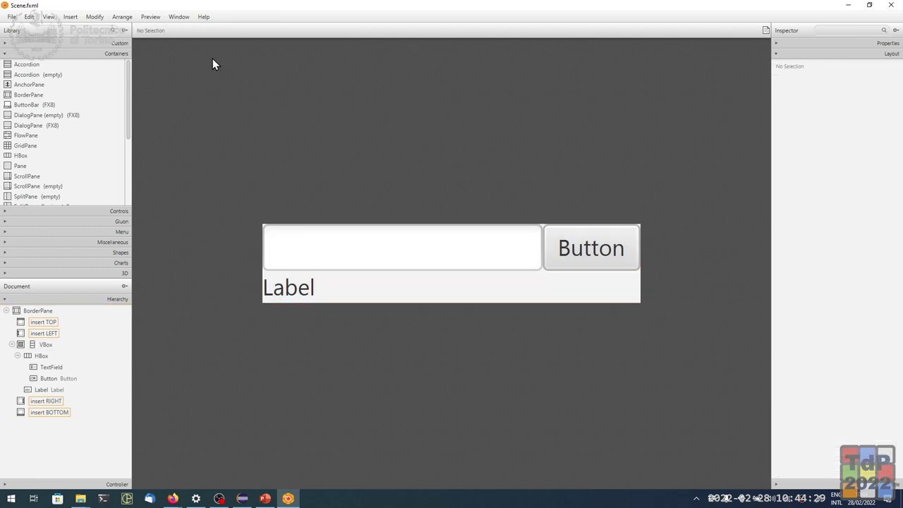
click(151, 17)
click(158, 32)
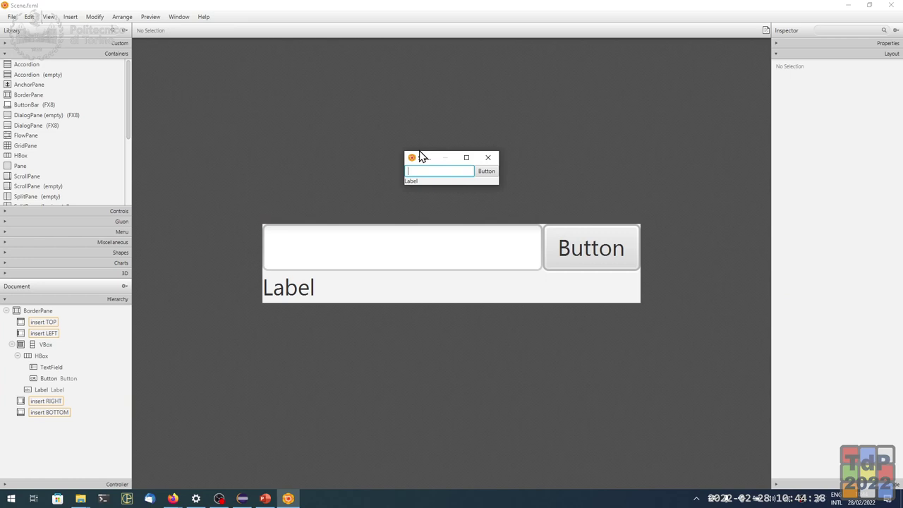
Step: Close the preview window and set the VBox's margin to 5 on all four sides
click(488, 157)
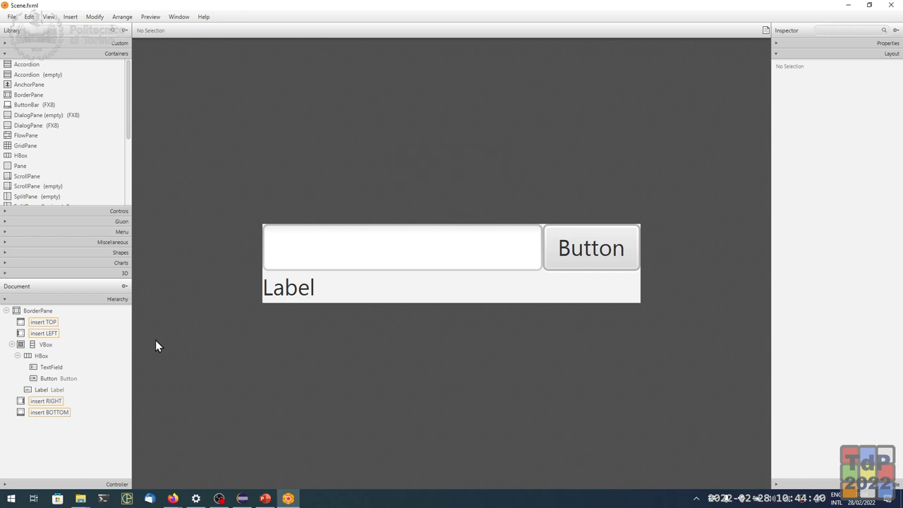
click(36, 345)
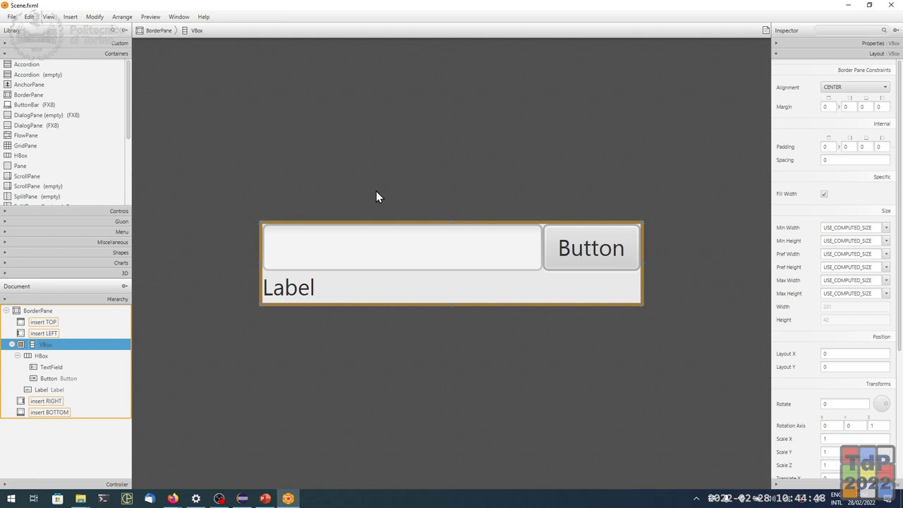
click(830, 107)
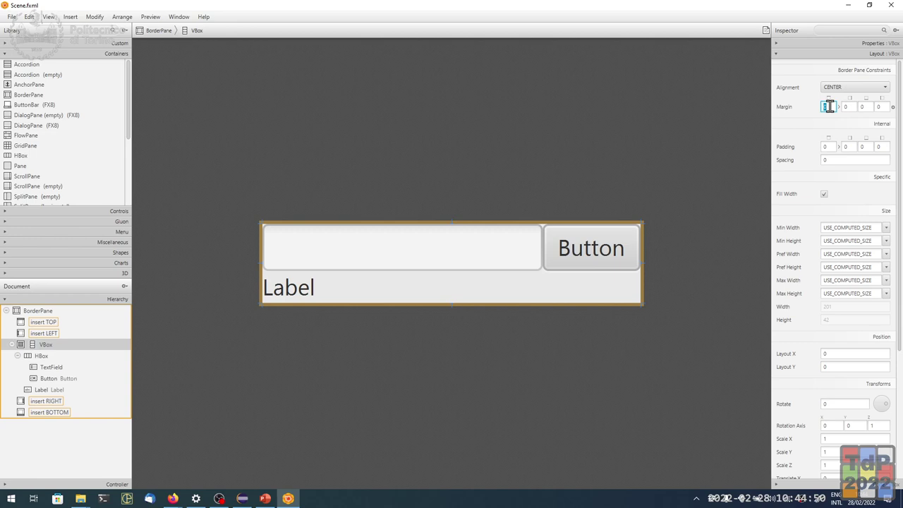
text(5)
key(Return)
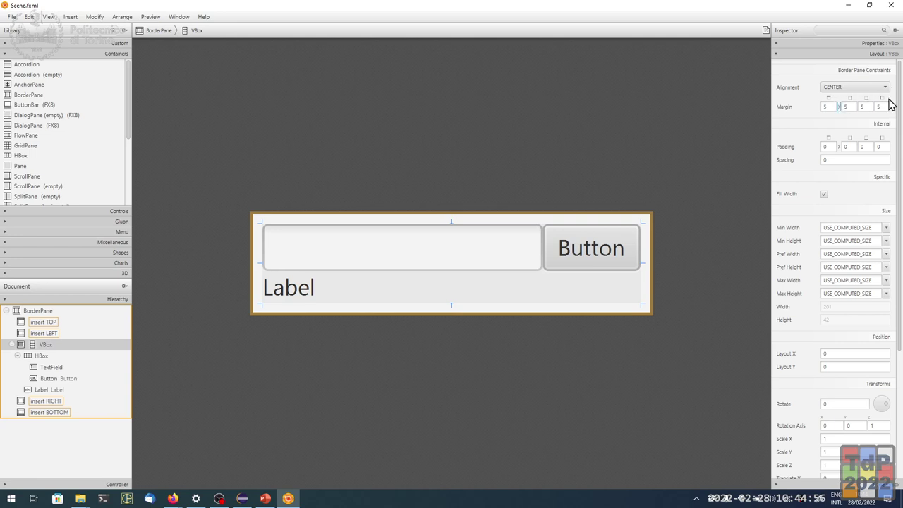
click(619, 170)
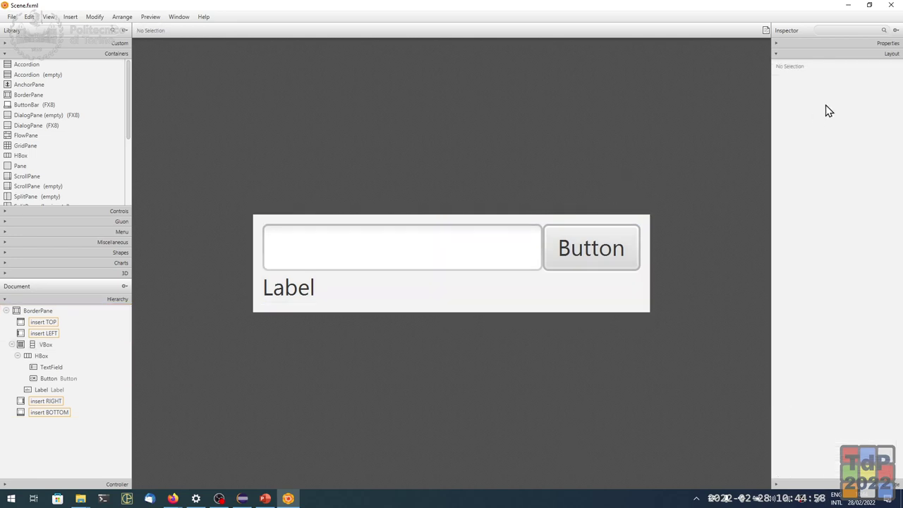
Step: Set the spacing between the VBox's children to 5
click(494, 261)
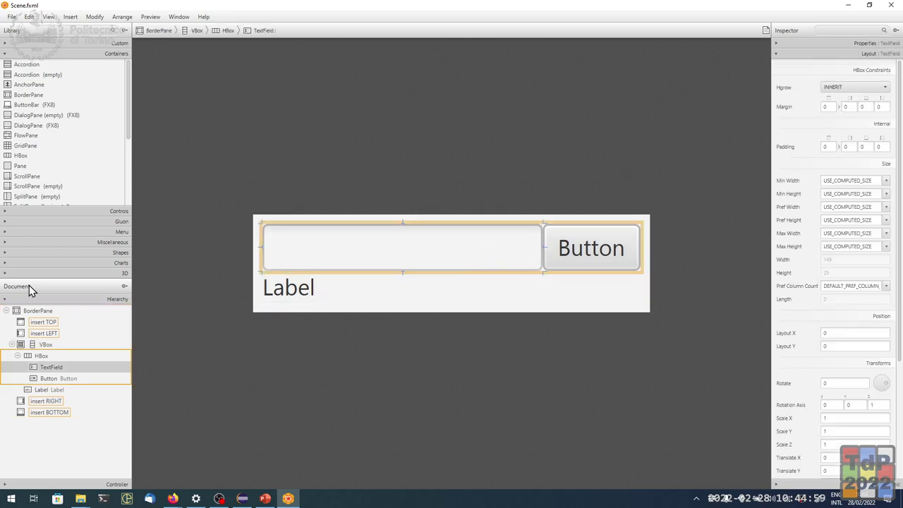
click(45, 345)
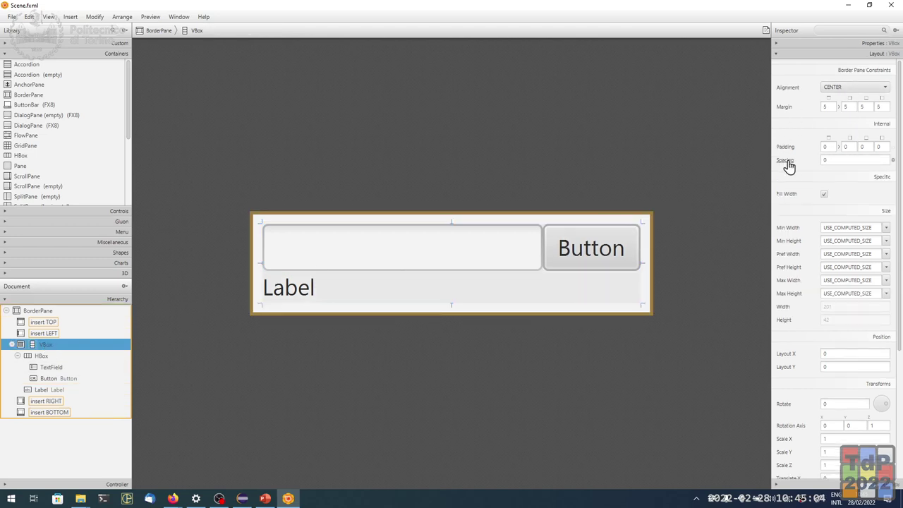
click(830, 161)
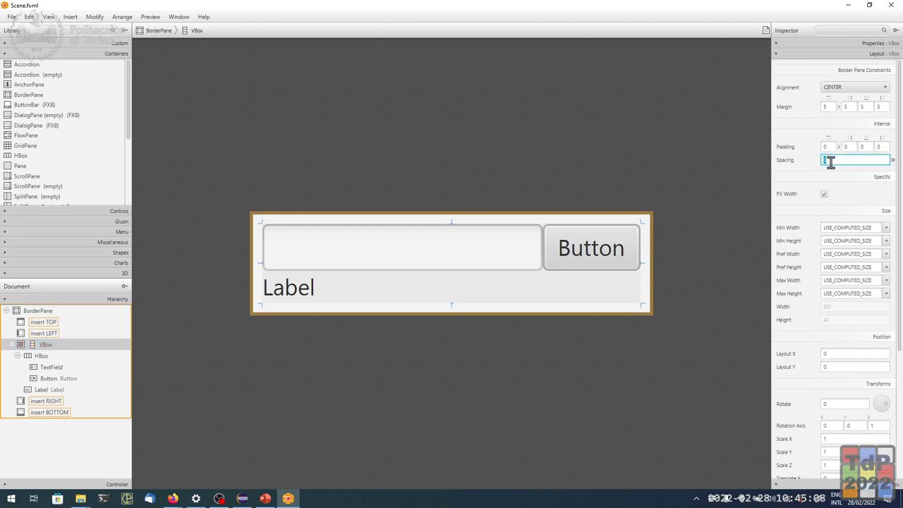
text(5)
key(Return)
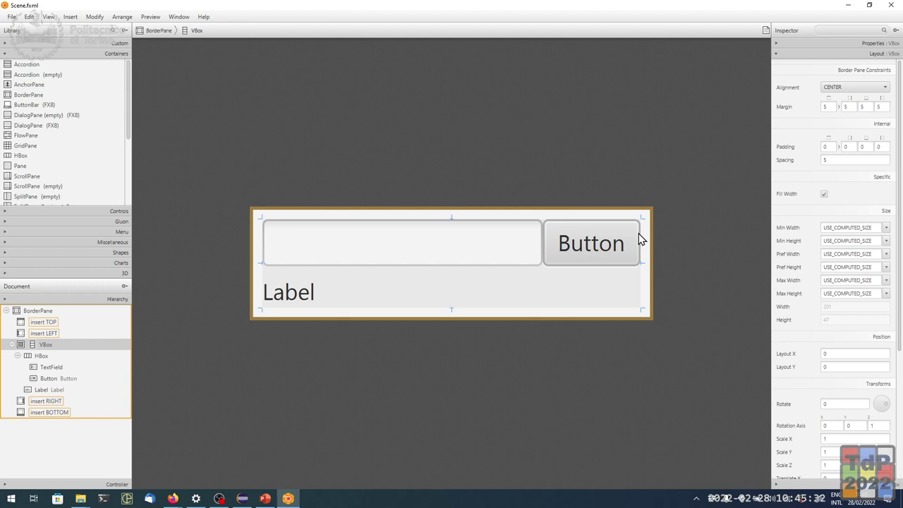
Step: Set the HBox's spacing to 5 to separate the TextField from the Button
click(525, 238)
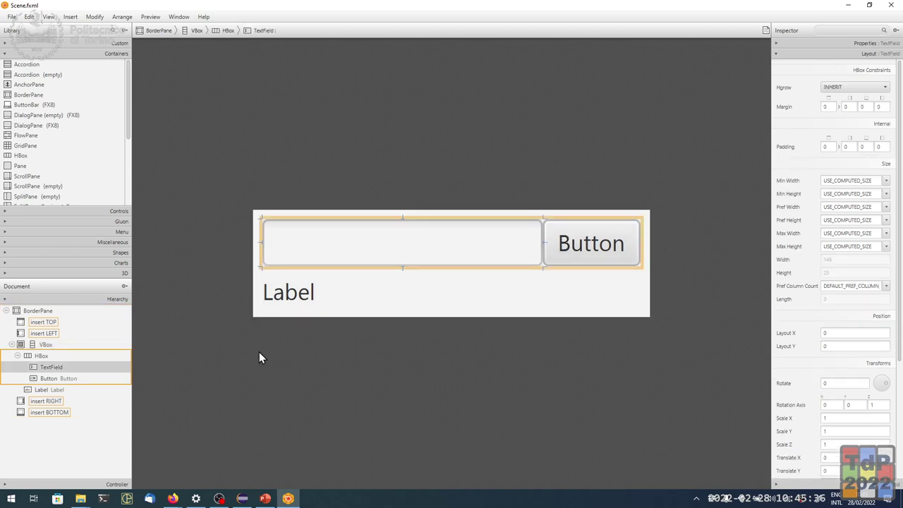
click(44, 357)
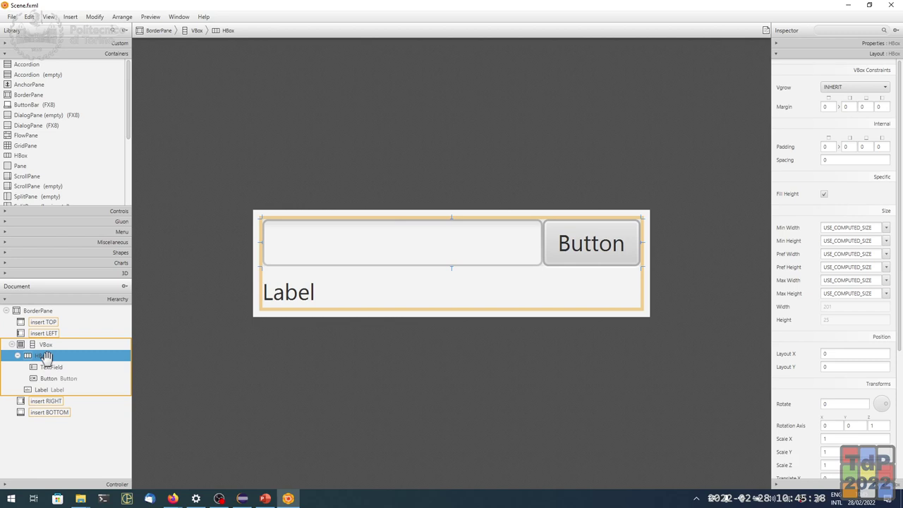
click(870, 161)
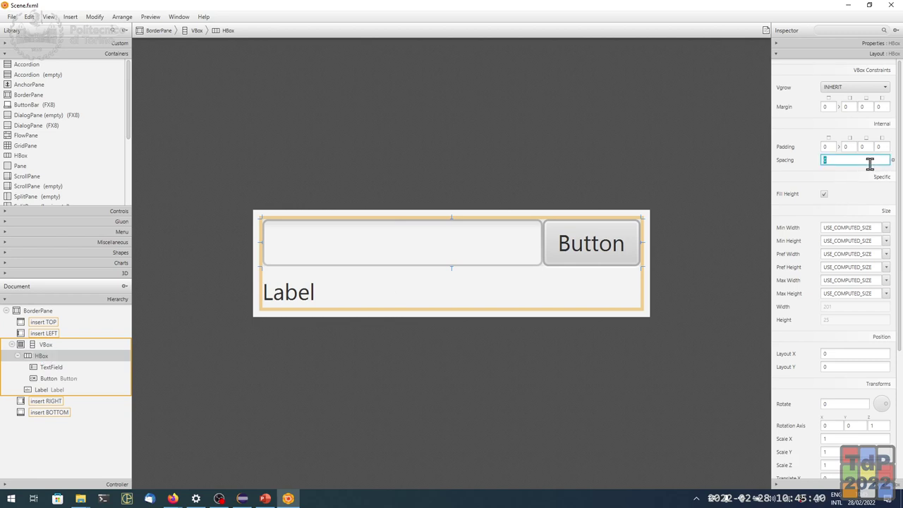
text(5)
key(Return)
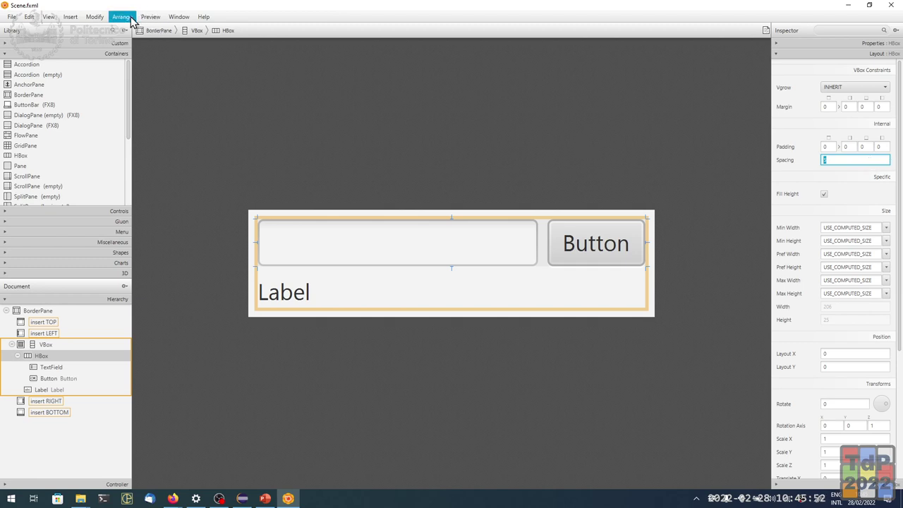
Step: Preview the scene with its margins and spacing in a separate window, then close the preview
click(155, 17)
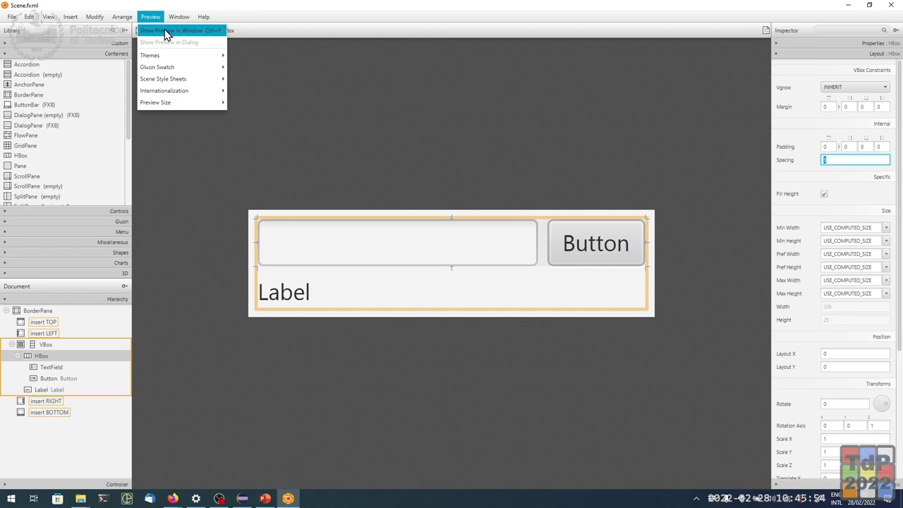
click(166, 33)
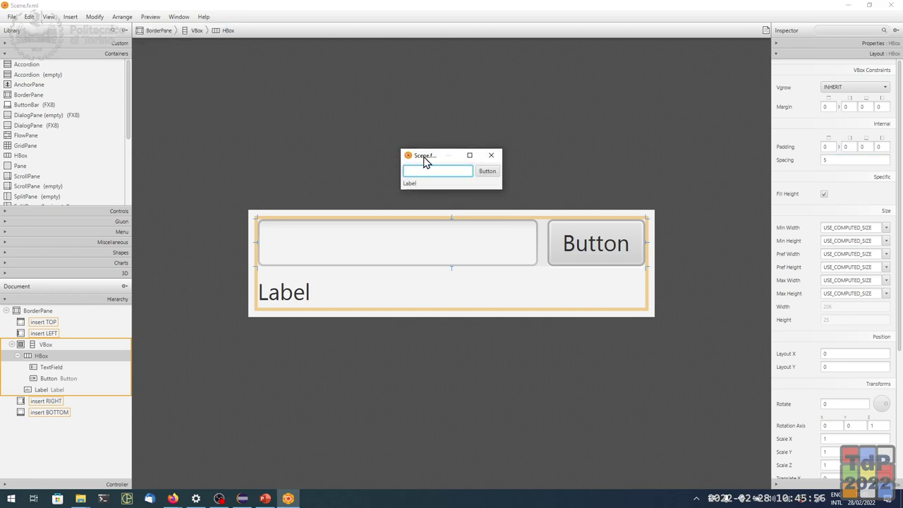
click(492, 158)
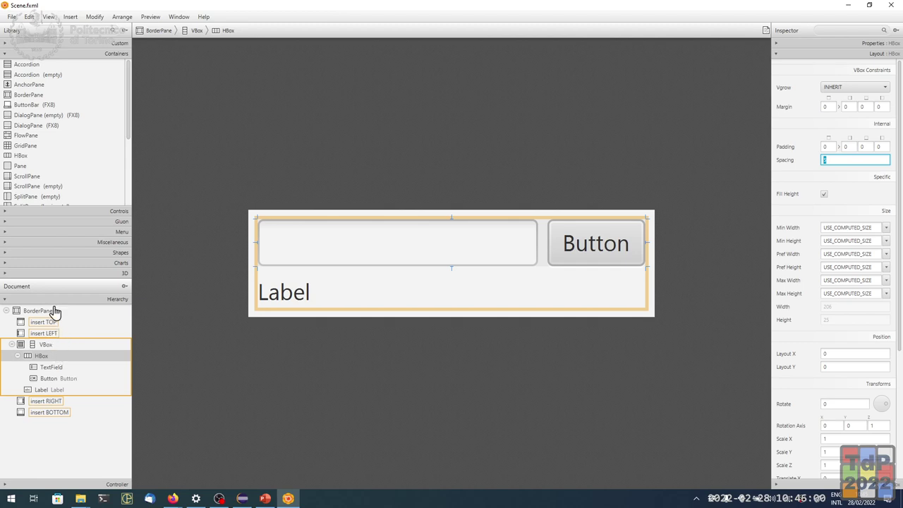
Step: Add a Label control to the TOP slot of the BorderPane
mouse_move(129, 75)
mouse_down()
mouse_move(127, 139)
mouse_move(127, 79)
mouse_up()
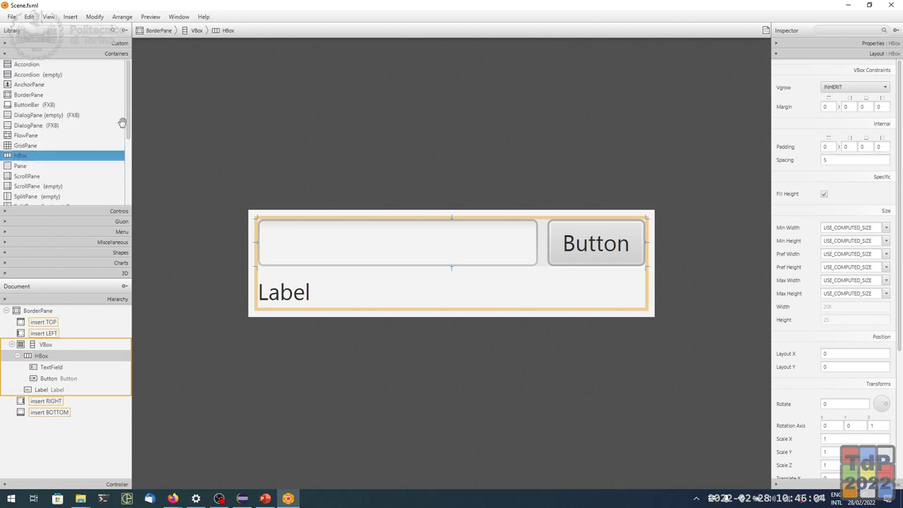
click(119, 211)
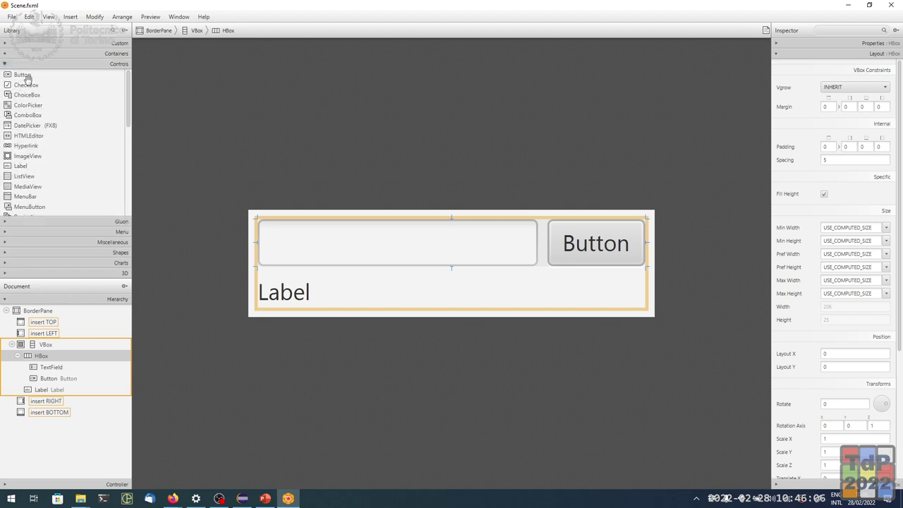
scroll(40, 117, down, 2)
drag(21, 106, 52, 324)
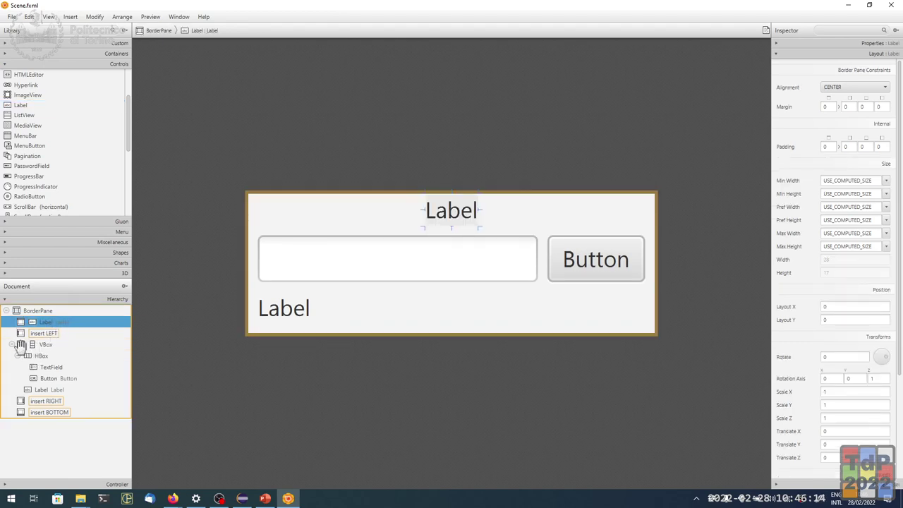
Step: Change the text of the BorderPane's top Label to "Buongiorno 2022"
double_click(455, 214)
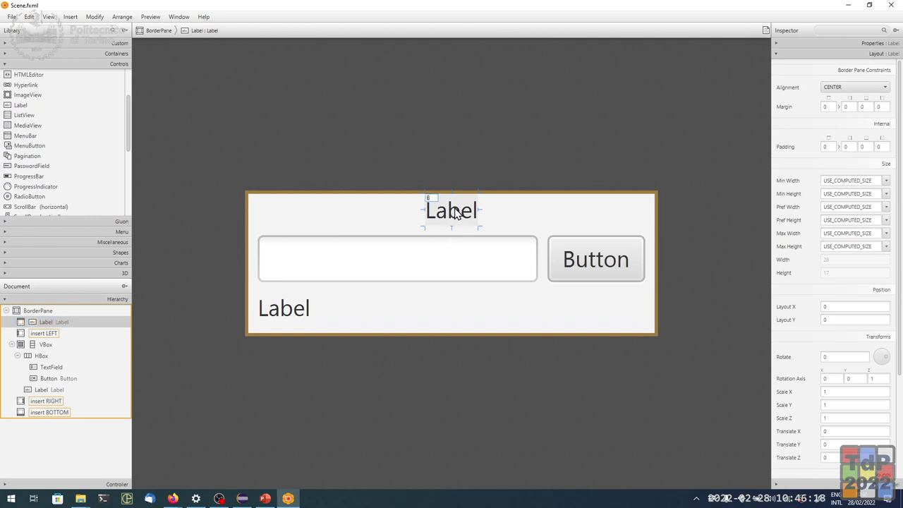
double_click(448, 210)
key(Escape)
double_click(446, 214)
text(Buongiorno 2022)
key(Return)
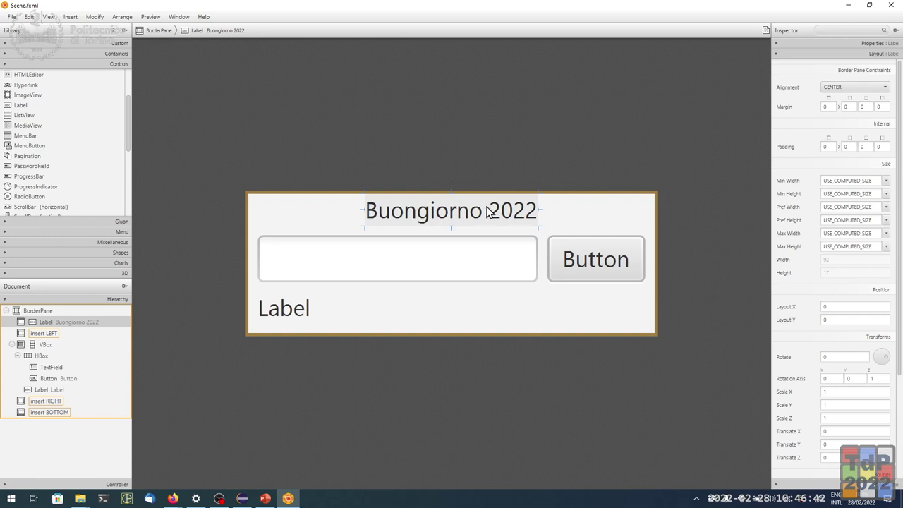
Step: Show the text properties of the labels and set the text of the VBox's Label to "ok."
click(853, 44)
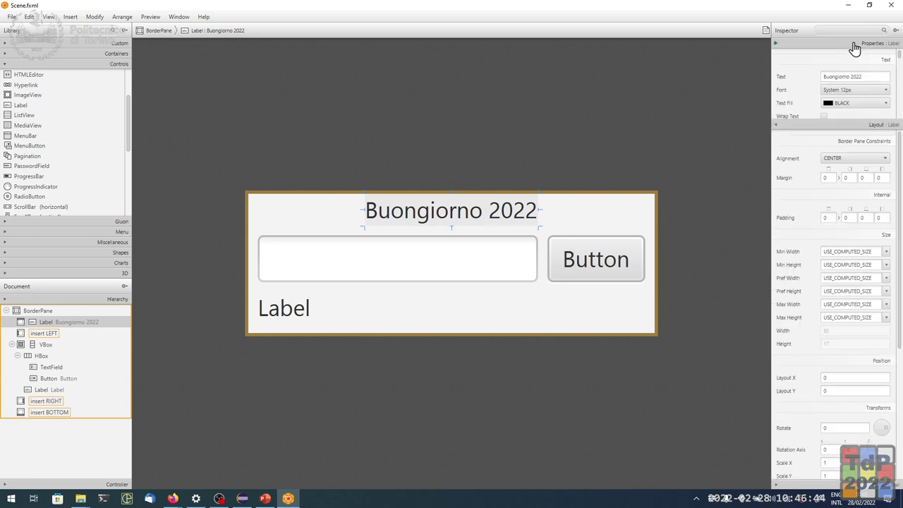
click(881, 76)
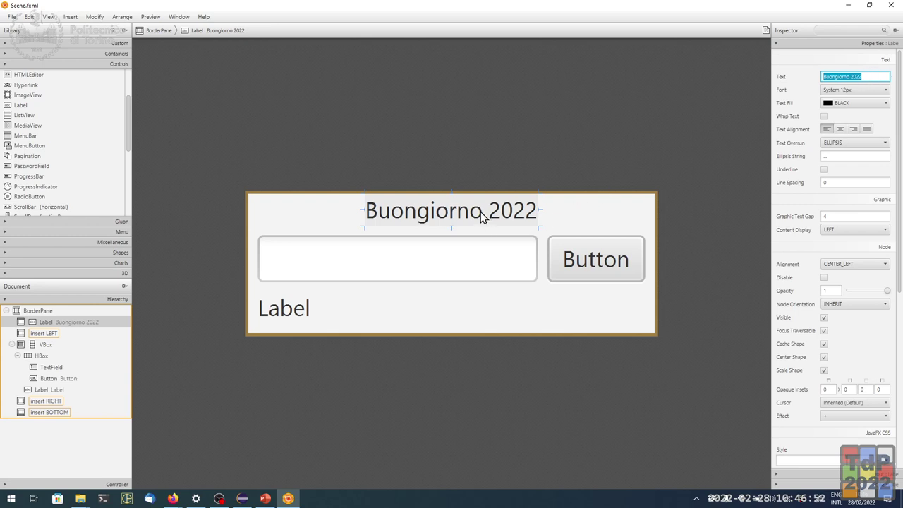
click(286, 312)
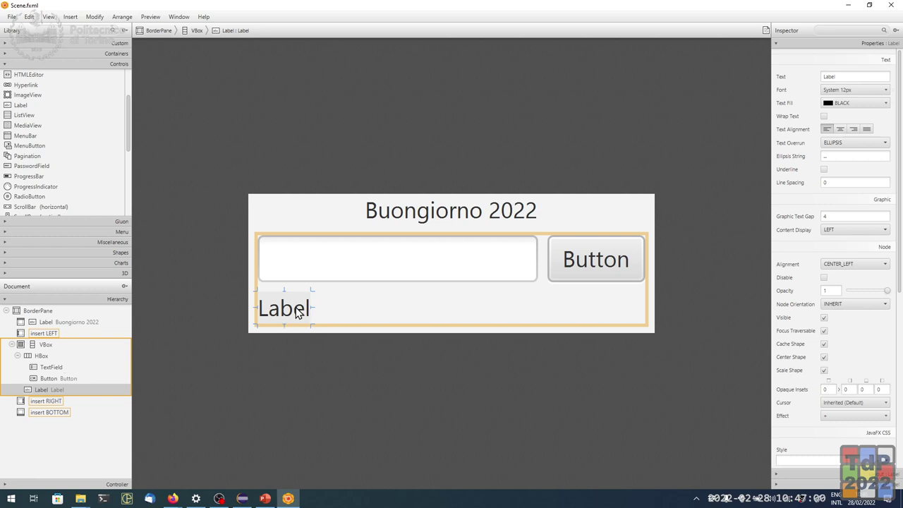
click(868, 75)
text(ok.)
key(Return)
click(738, 96)
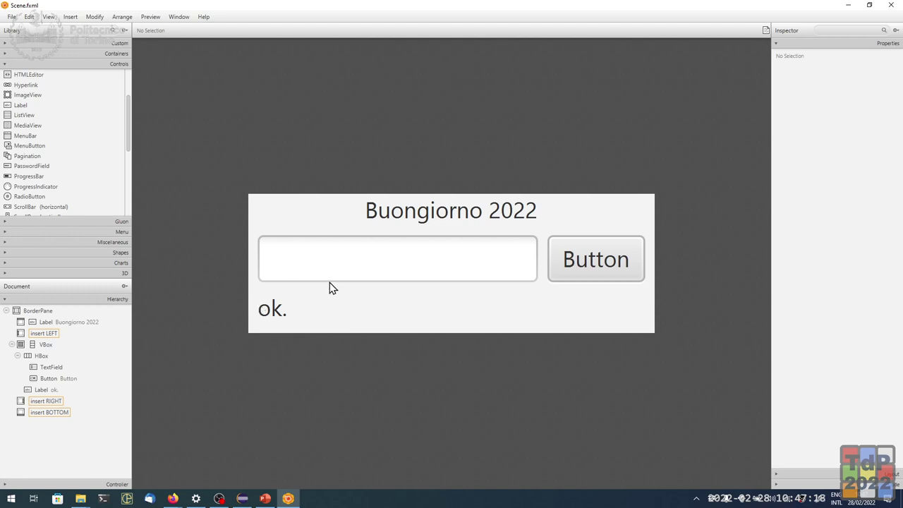
Step: Re-enter "ok." as the text of the Label inside the VBox
click(276, 311)
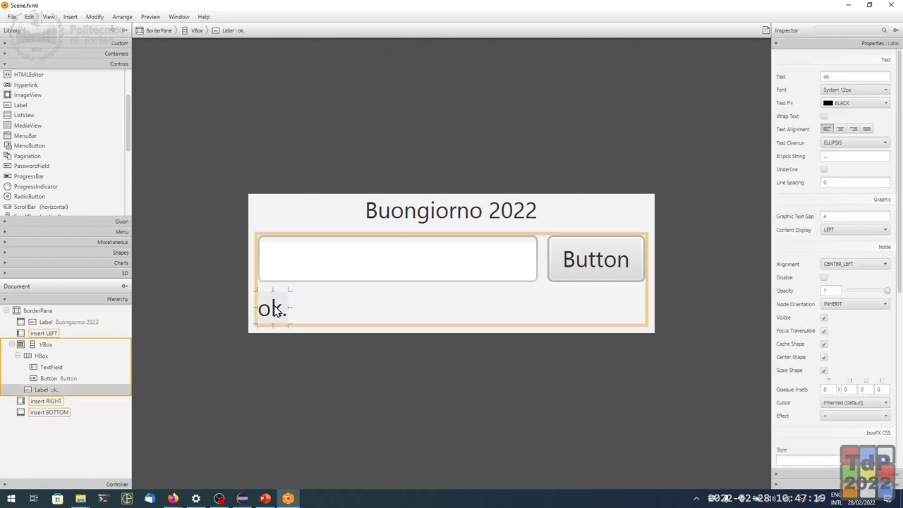
double_click(862, 75)
key(BackSpace)
text(c)
text(.)
click(668, 74)
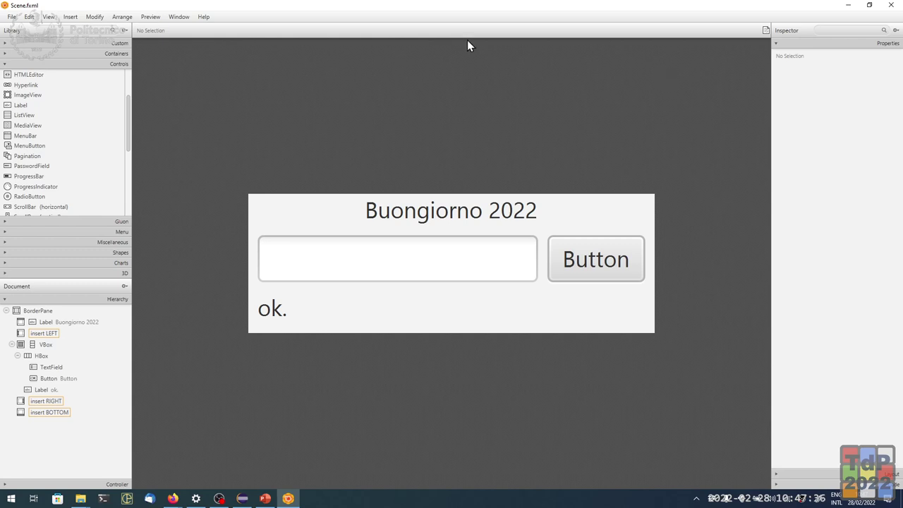
Step: Preview the scene with the new label texts in its own window and close it
click(148, 17)
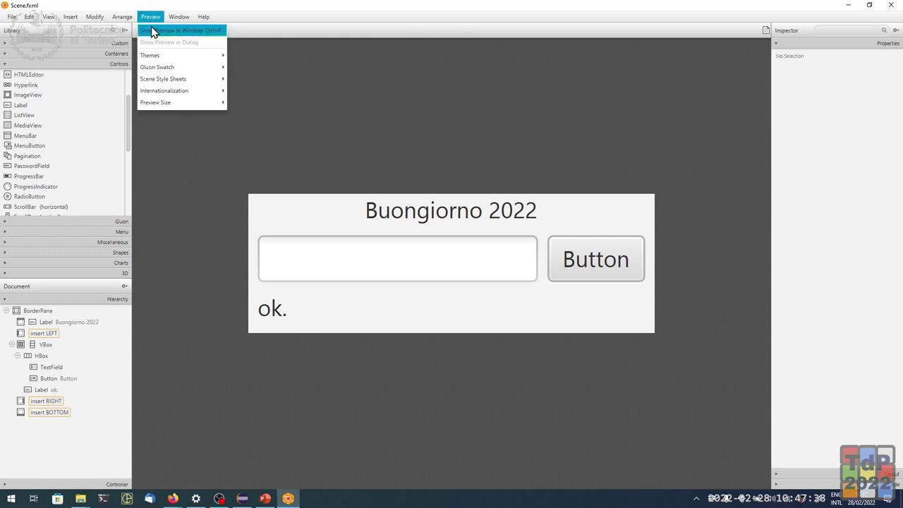
click(152, 30)
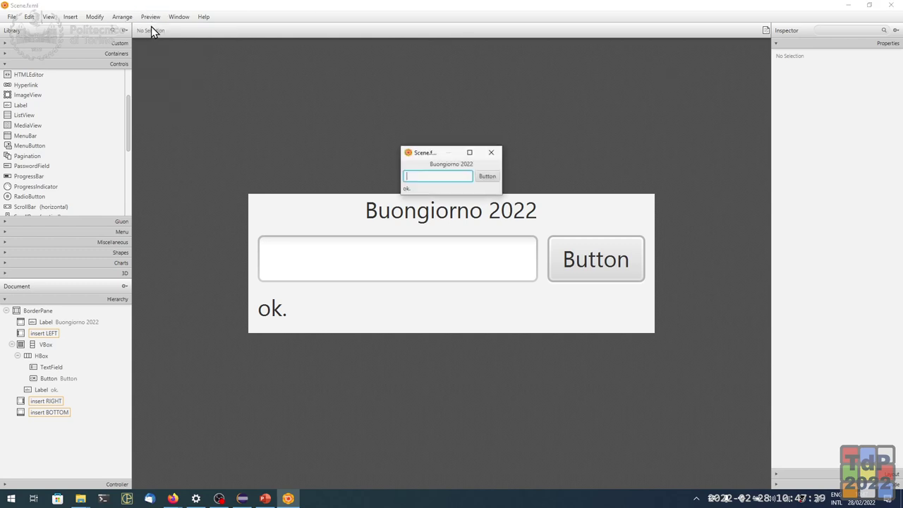
click(492, 154)
Step: Set the font size of the "Buongiorno 2022" title label to 24
click(473, 213)
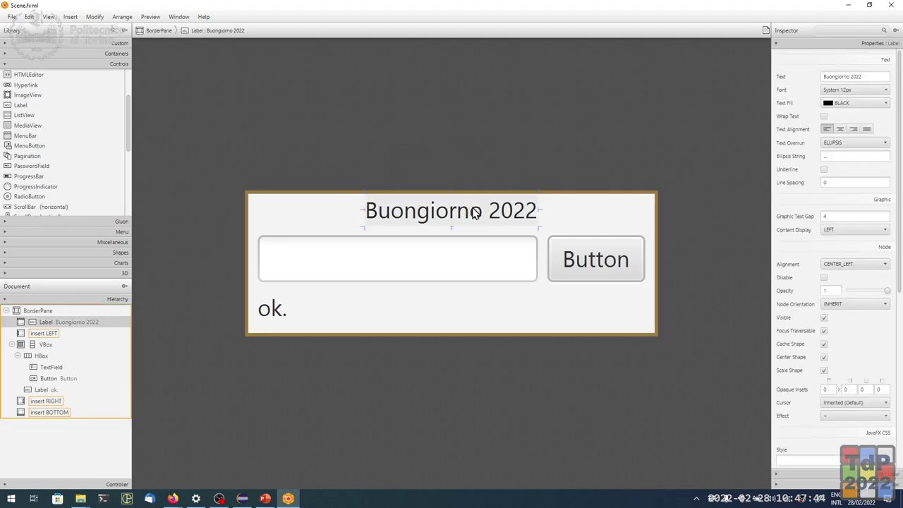
click(886, 90)
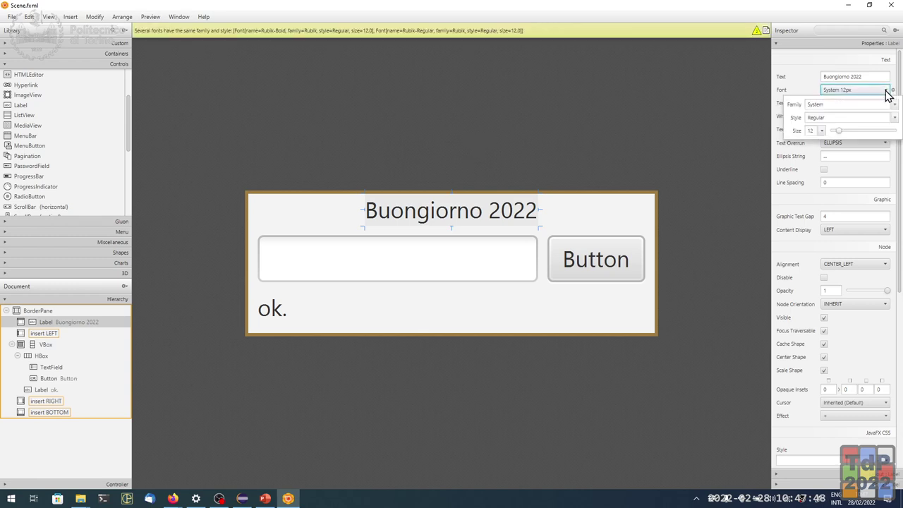
click(822, 131)
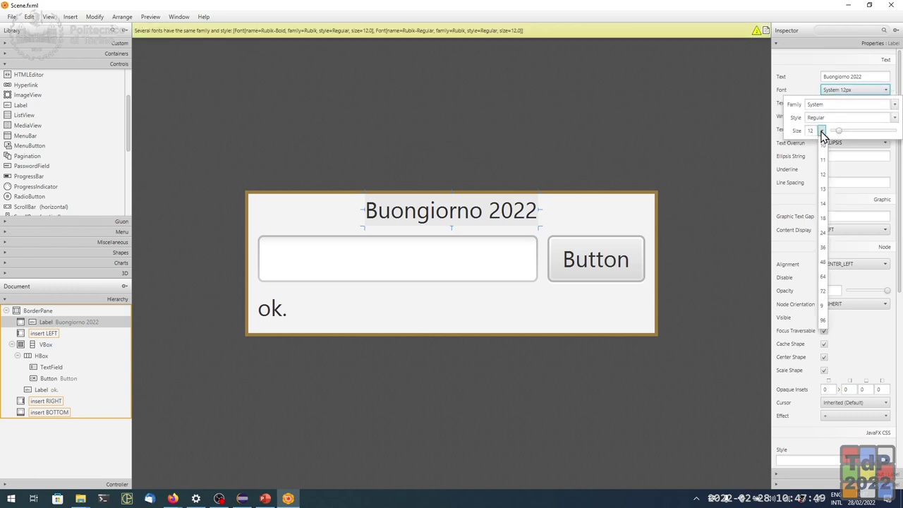
click(822, 233)
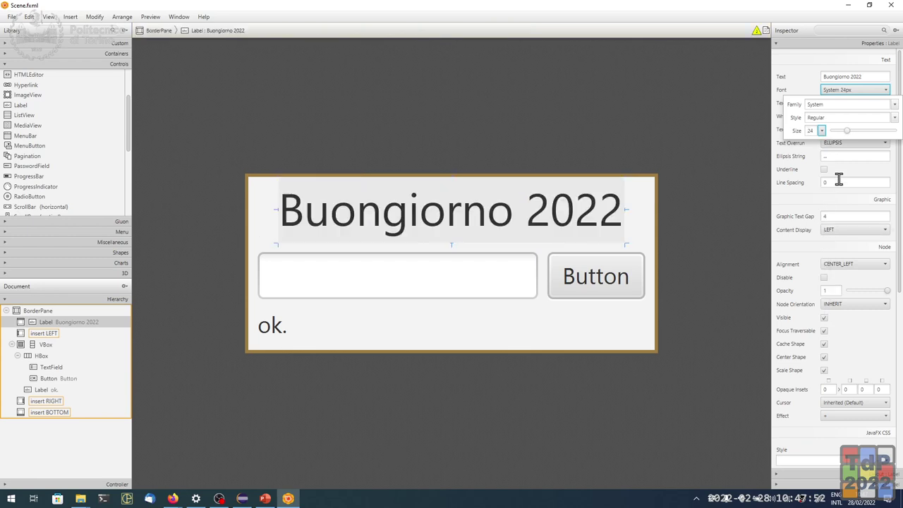
click(744, 123)
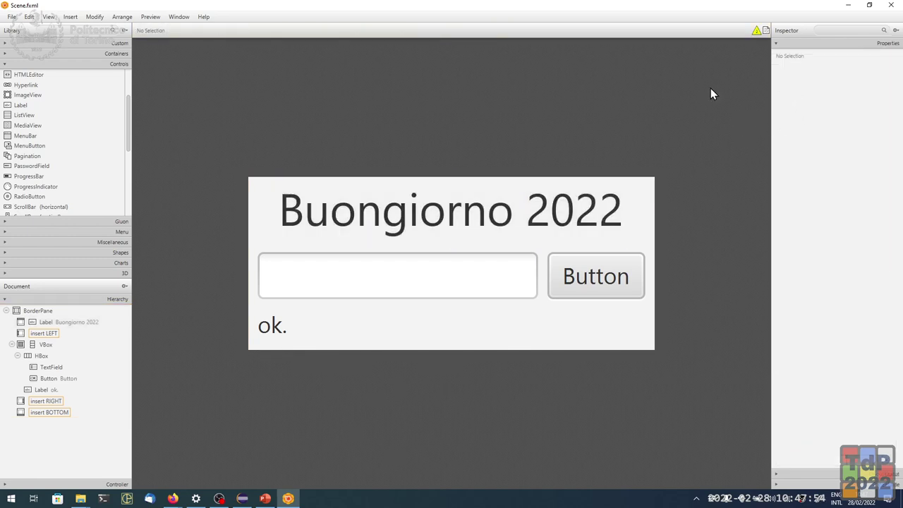
Step: Try to recolour the text fill of the "Buongiorno 2022" title label by changing only the hue to 19
click(555, 198)
click(837, 106)
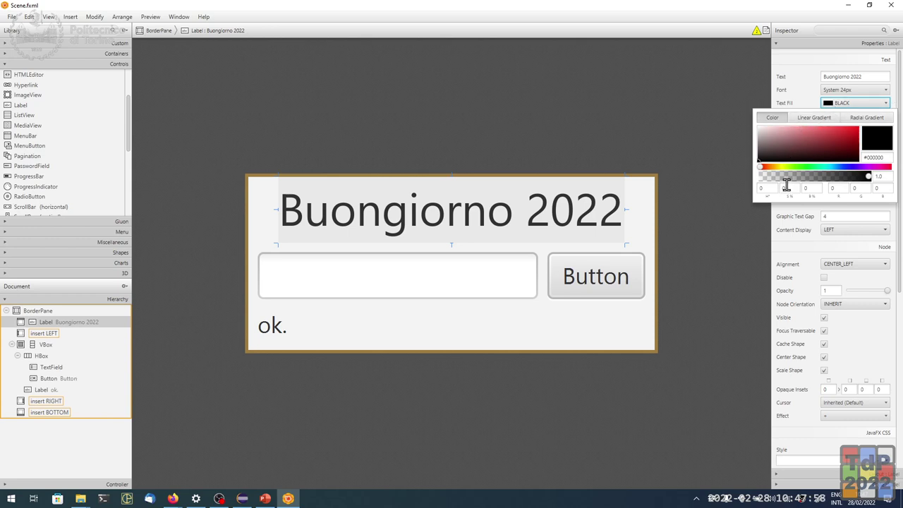
click(766, 168)
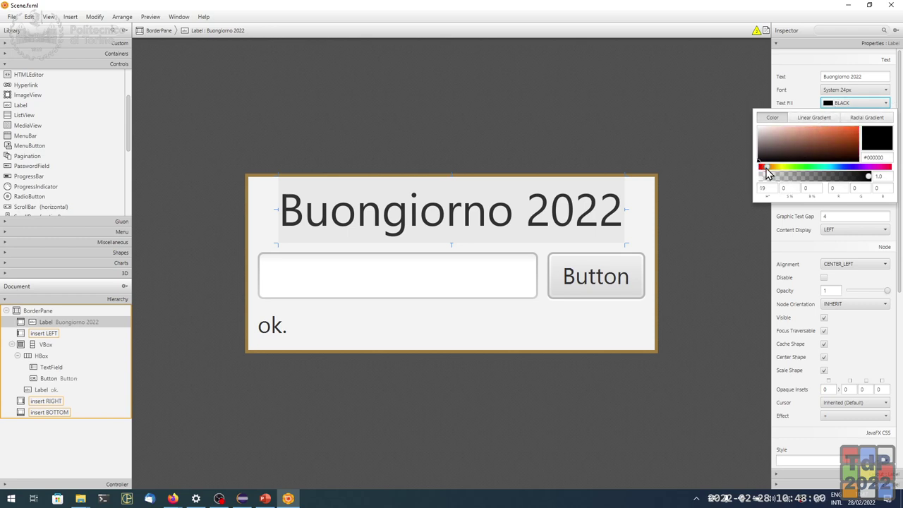
click(706, 143)
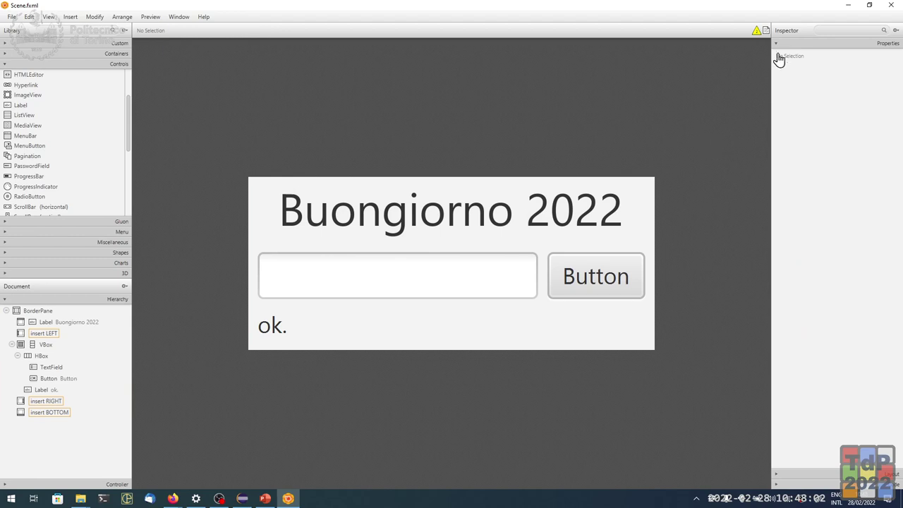
Step: Set the text fill of the "Buongiorno 2022" title label to red, #da1e1e
click(576, 205)
click(854, 106)
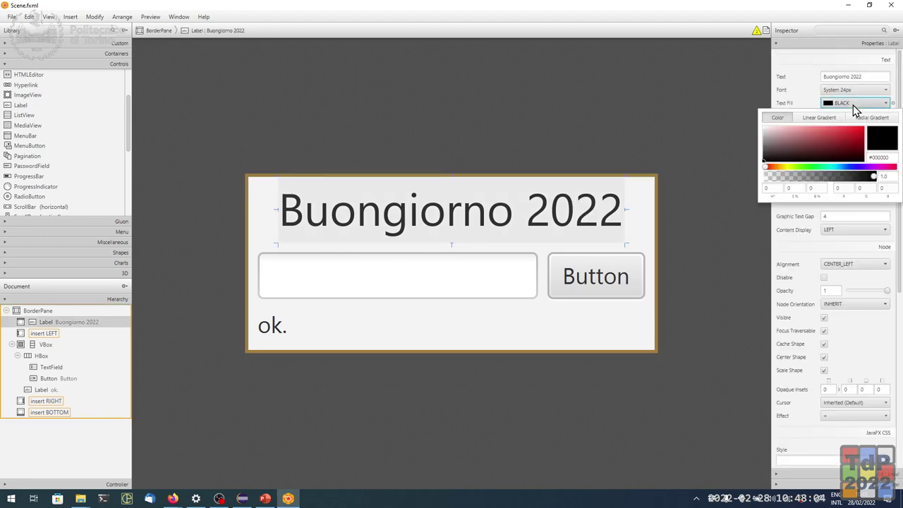
click(851, 132)
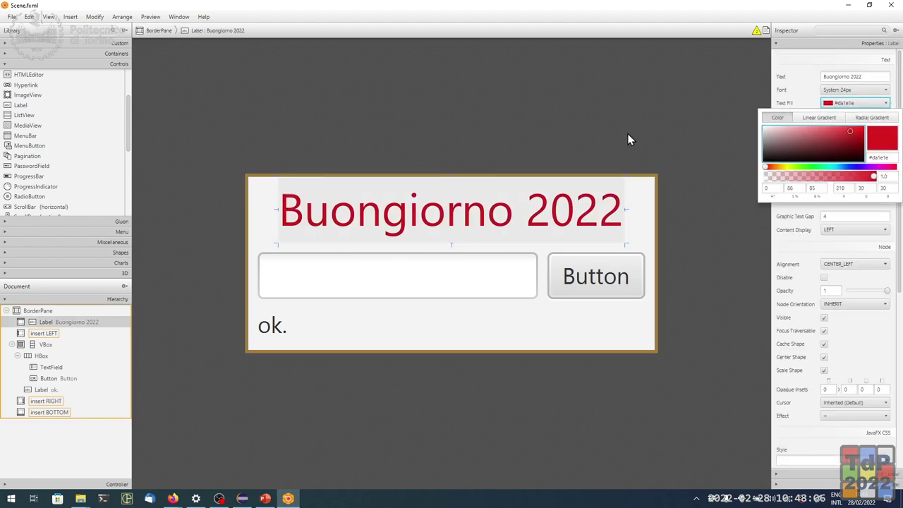
click(703, 211)
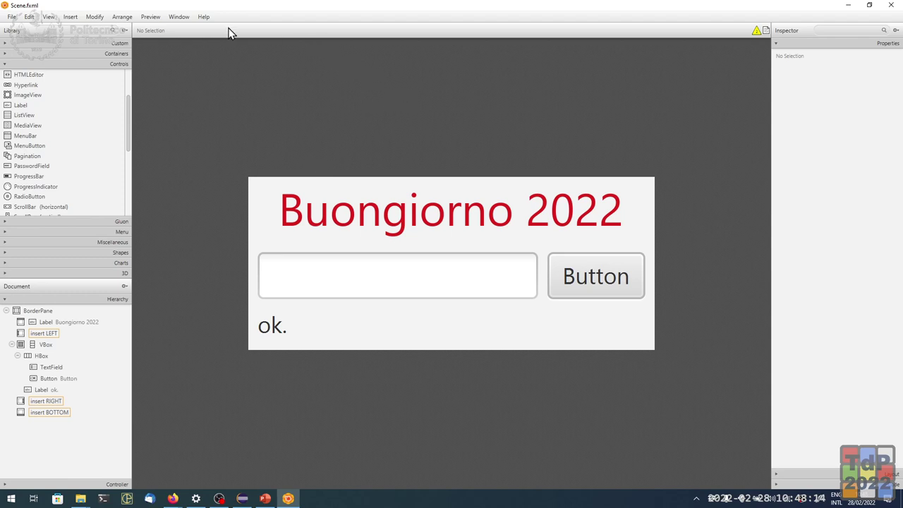
Step: Preview the recoloured scene in its own window, close the preview, and save Scene.fxml
click(159, 17)
click(166, 33)
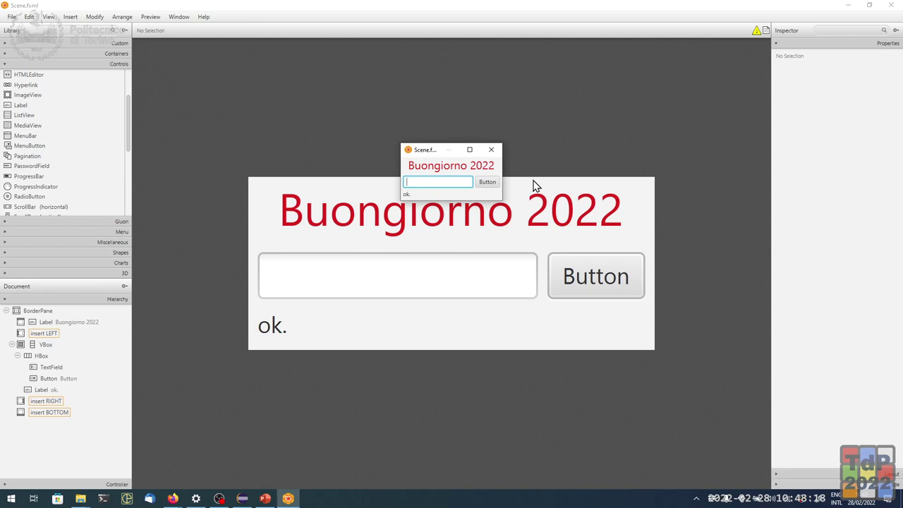
click(492, 150)
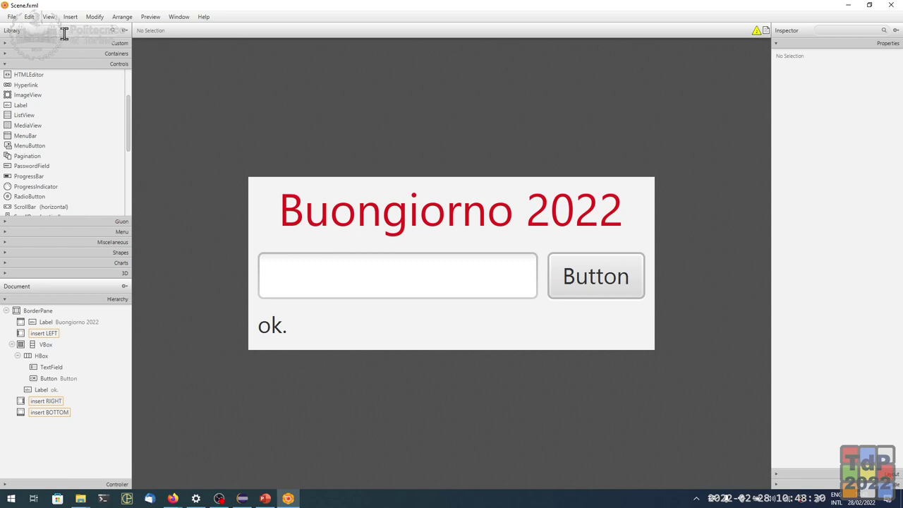
click(11, 18)
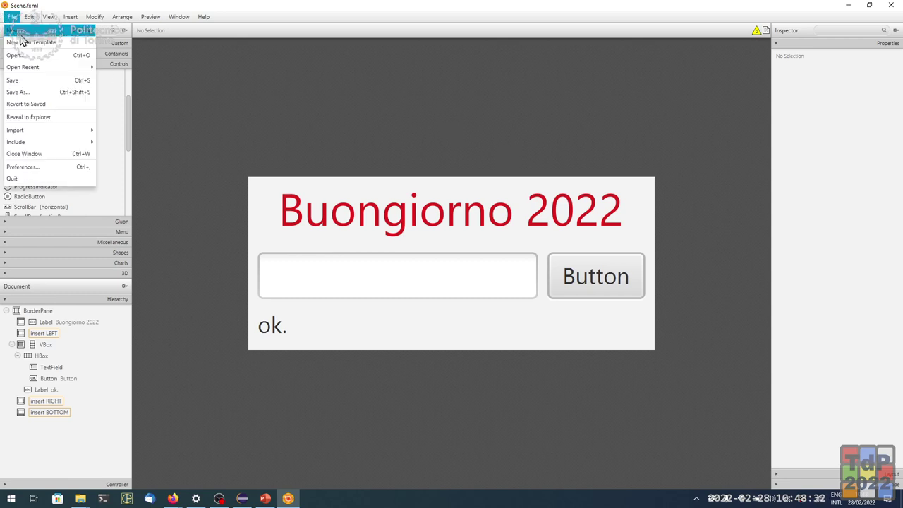
click(34, 83)
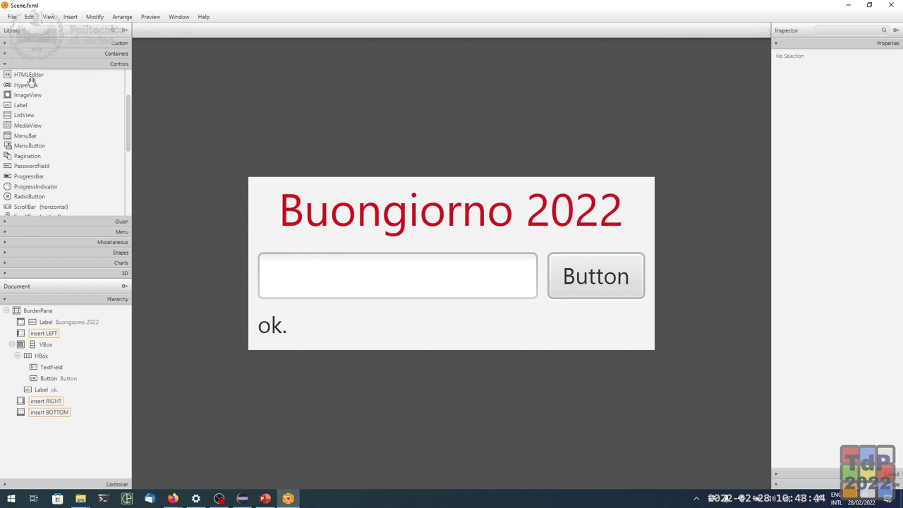
Step: Switch to Eclipse, run Main.java from the buongiono project, and close the application window
click(242, 499)
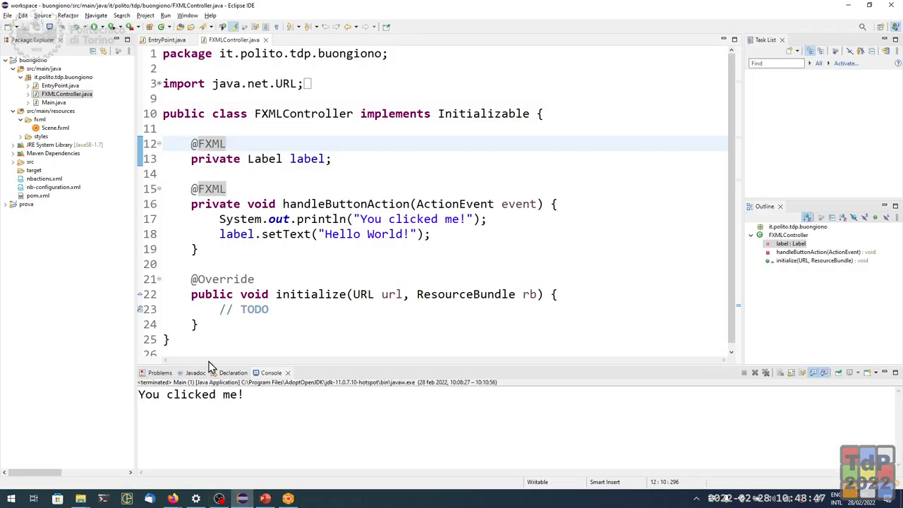
click(58, 103)
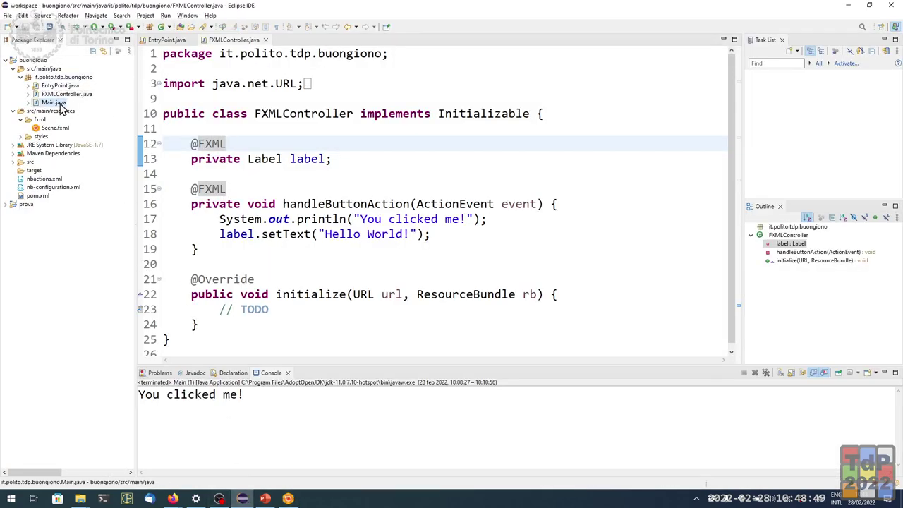
click(98, 31)
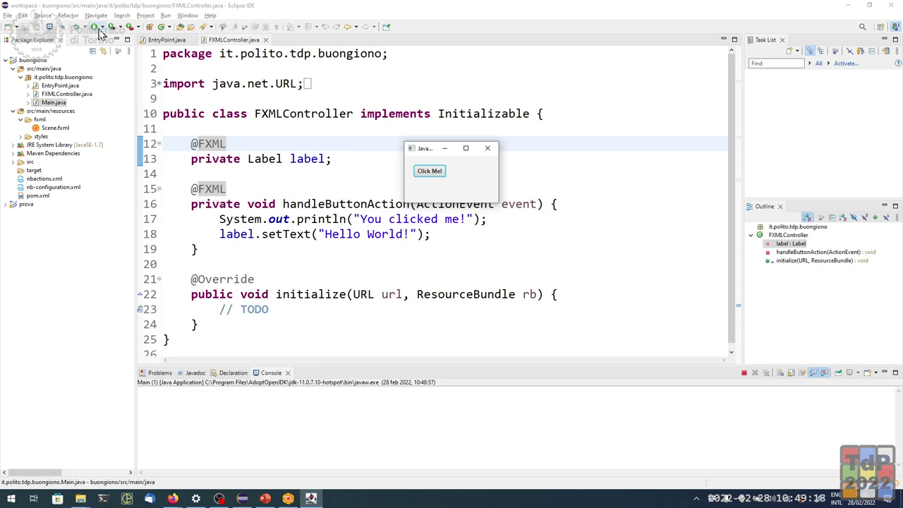
click(489, 150)
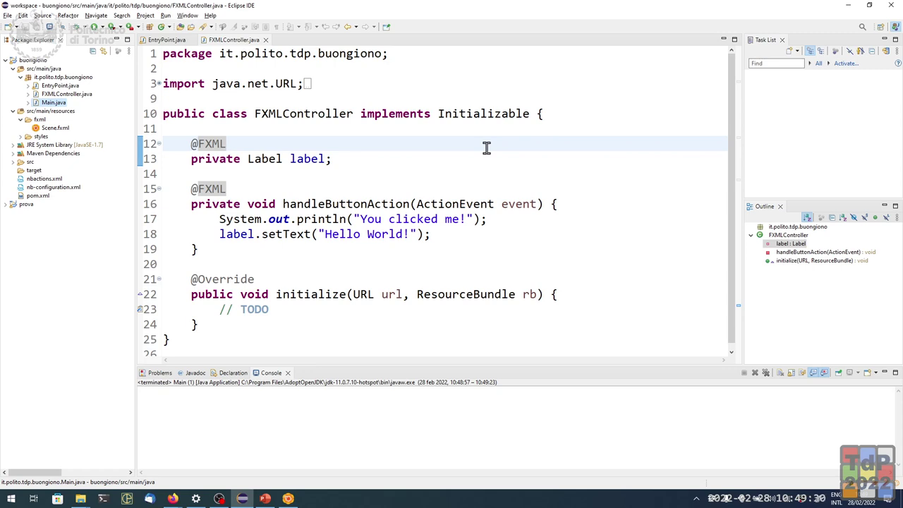
Step: Open Scene.fxml from the fxml resources folder with the Text Editor and run the Main application again
click(64, 129)
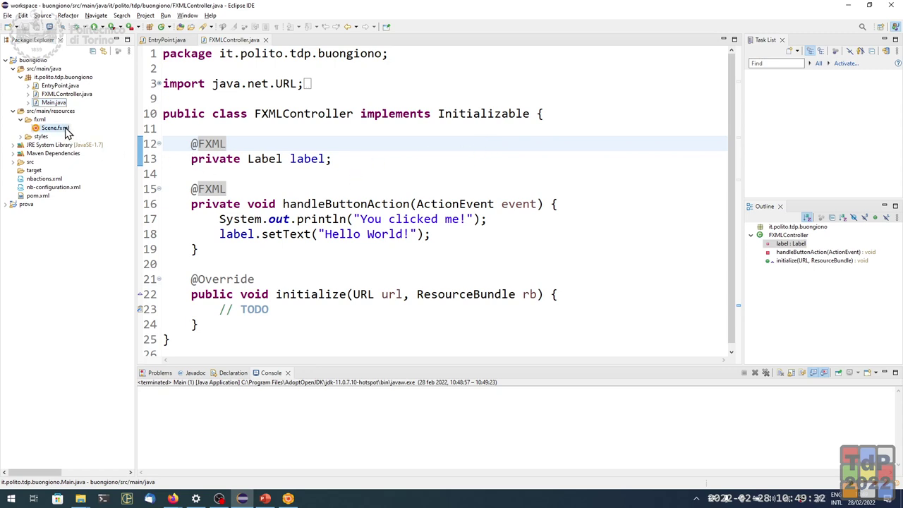
click(64, 130)
right_click(64, 132)
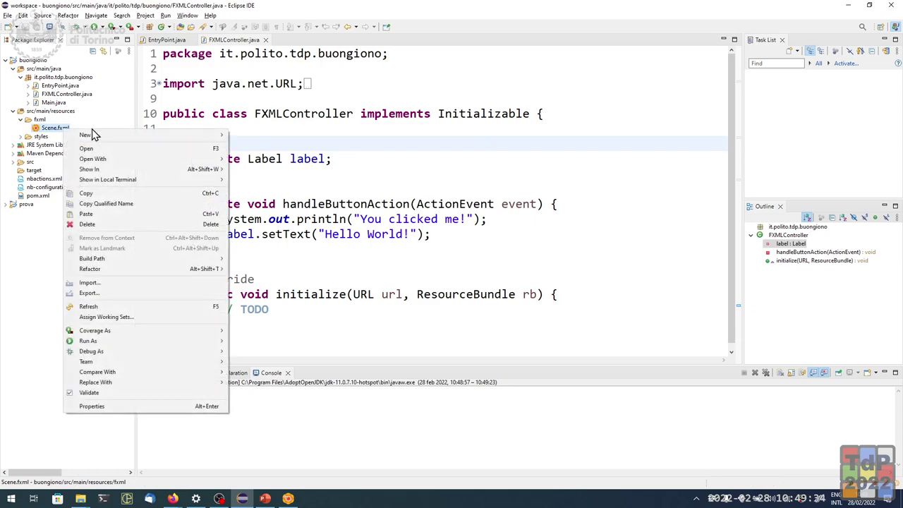
mouse_move(110, 163)
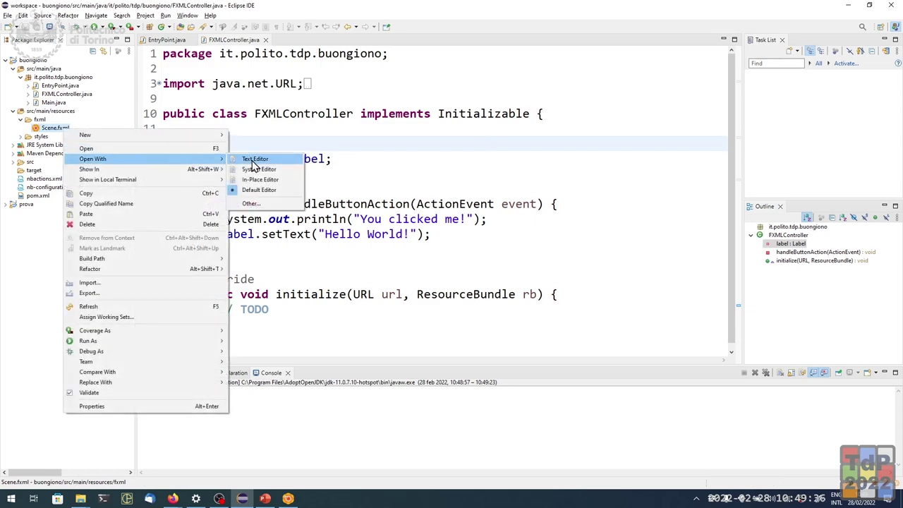
click(247, 161)
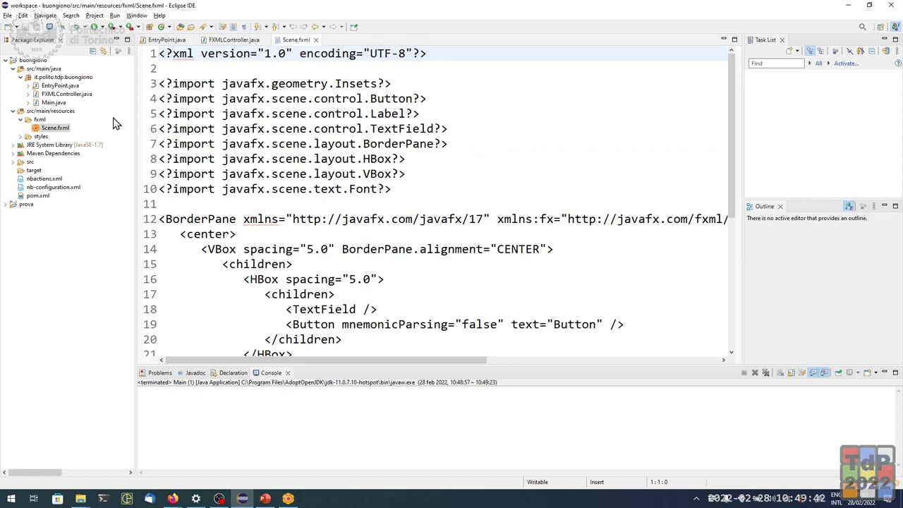
click(91, 28)
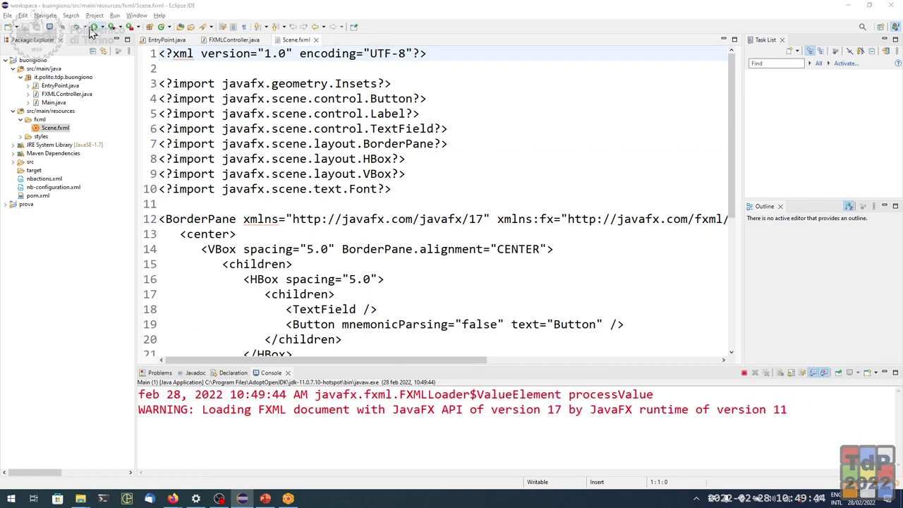